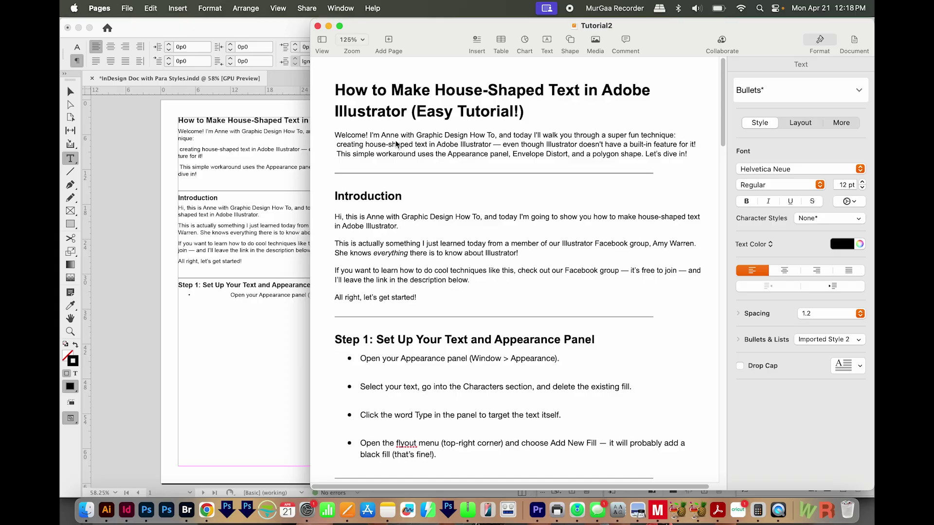
Step: In Pages, read the style names of the title, body text, Introduction and Step 1 headings, and bullets
click(336, 90)
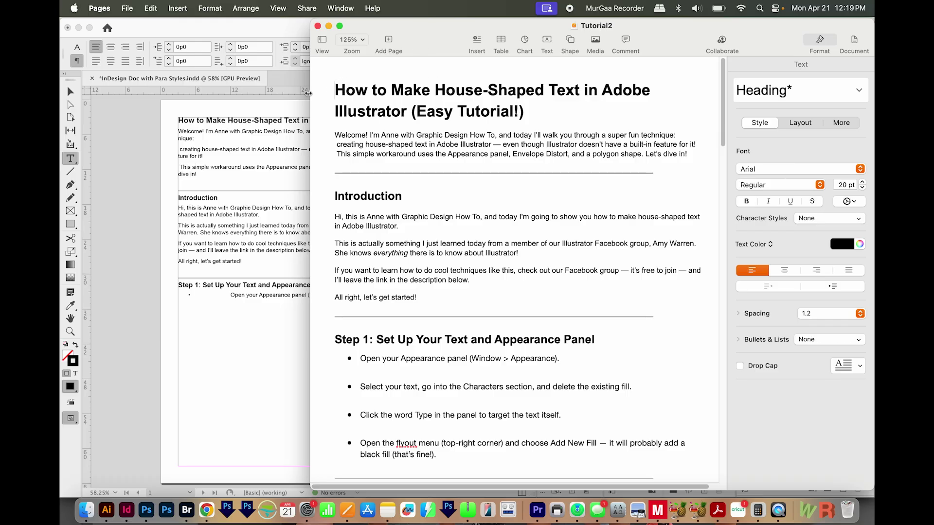
drag(337, 90, 528, 112)
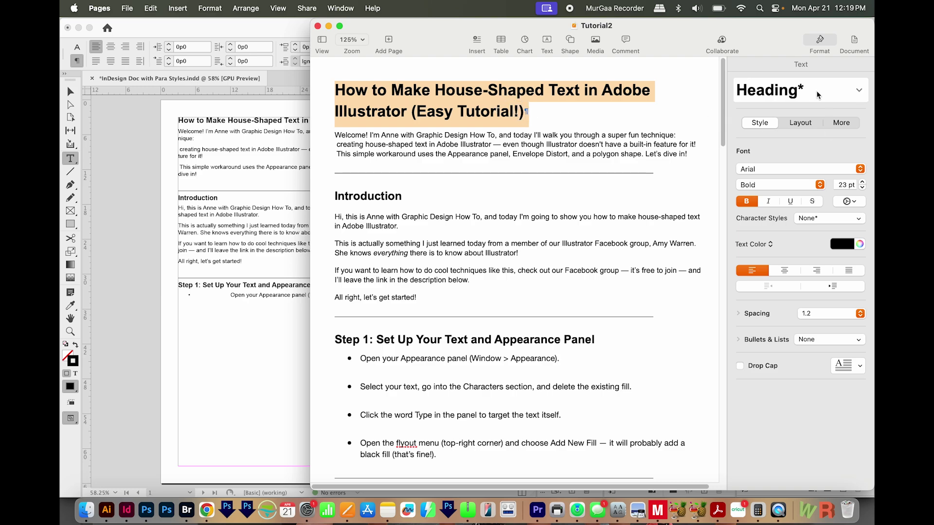
drag(381, 135, 436, 145)
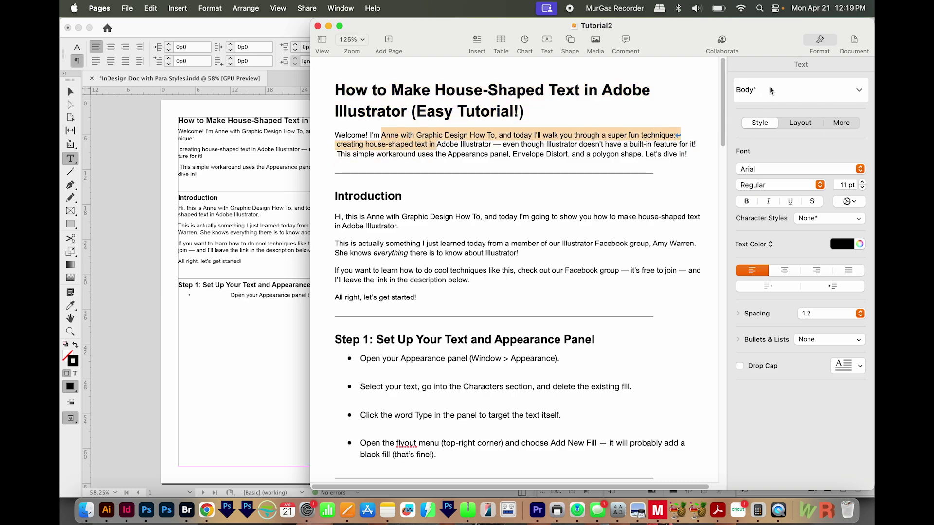
drag(360, 196, 420, 254)
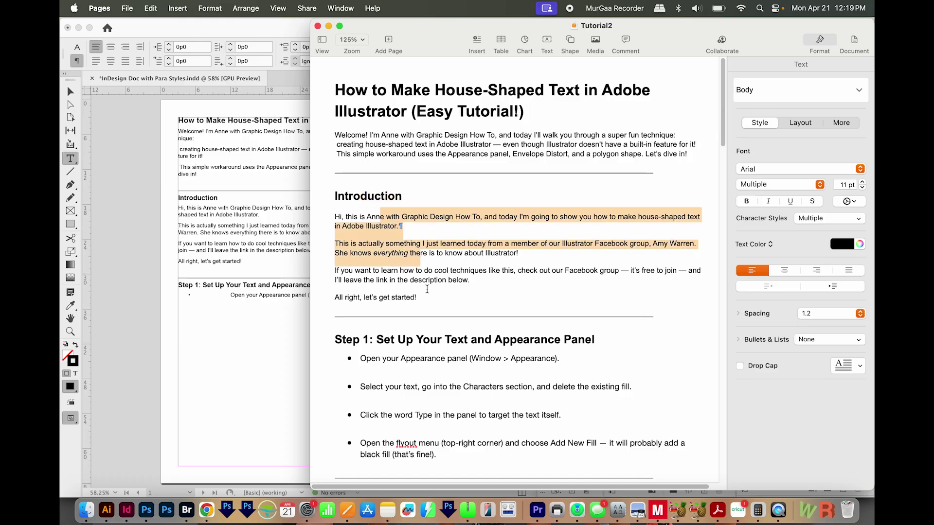
drag(370, 339, 429, 340)
drag(372, 359, 421, 372)
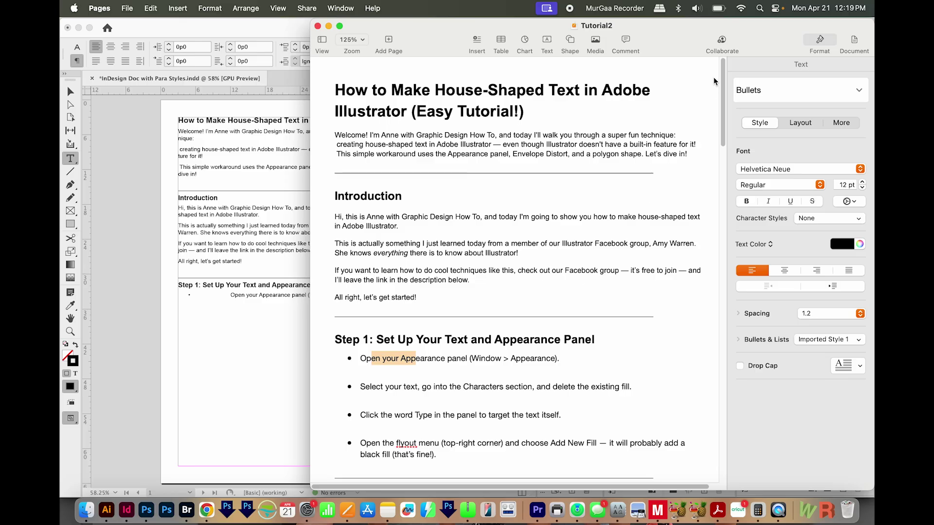
scroll(692, 191, down, 20)
scroll(688, 372, down, 5)
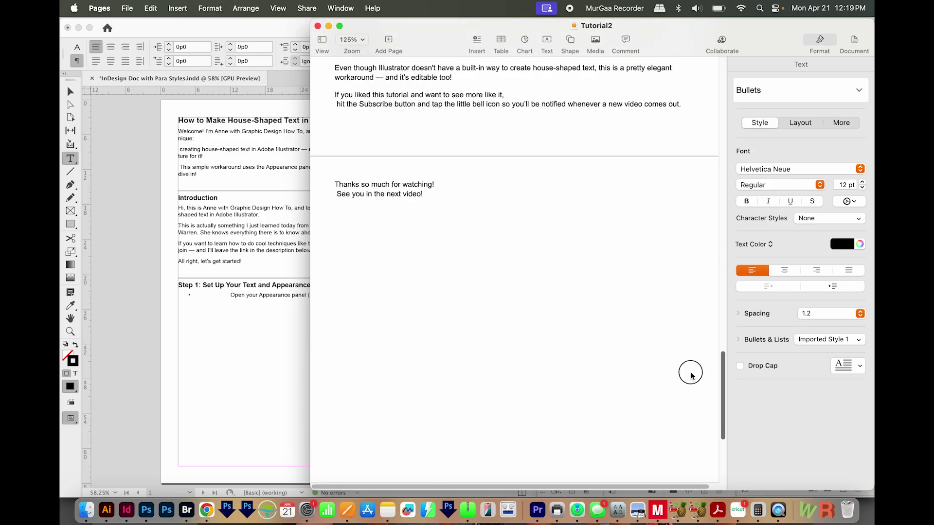
scroll(688, 371, up, 20)
drag(336, 90, 563, 359)
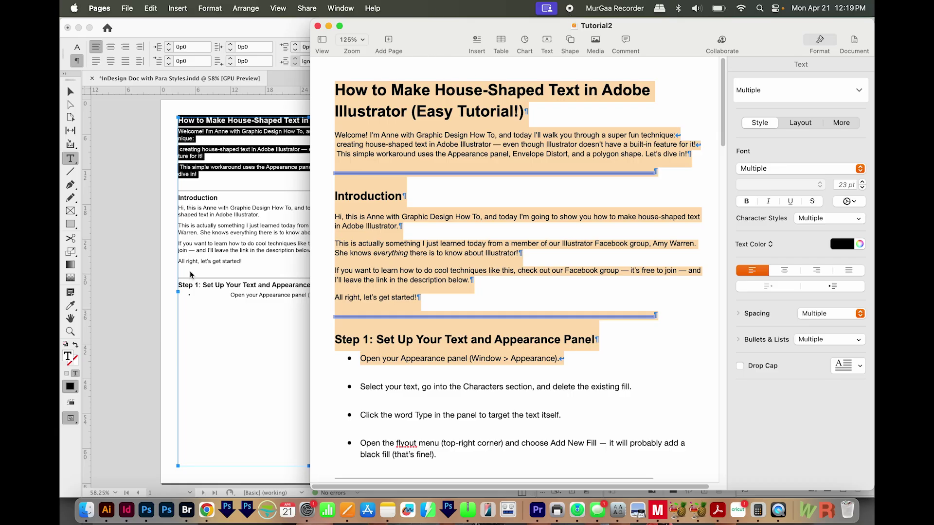
Step: Switch back to InDesign and confirm the tutorial title uses the H1 paragraph style
click(233, 214)
triple_click(206, 151)
drag(195, 121, 260, 120)
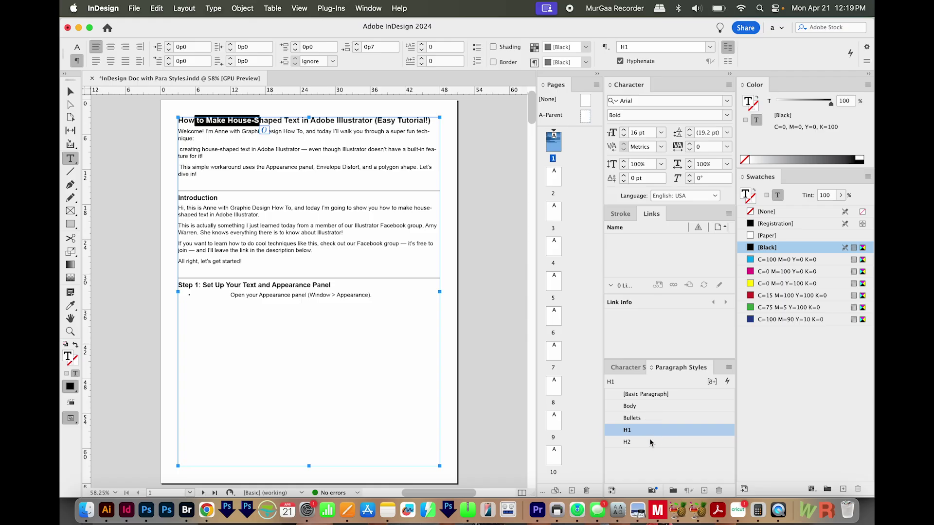
Step: Check the Body and H2 styles on the InDesign text, viewing the H2 style settings without changes
drag(208, 150, 204, 156)
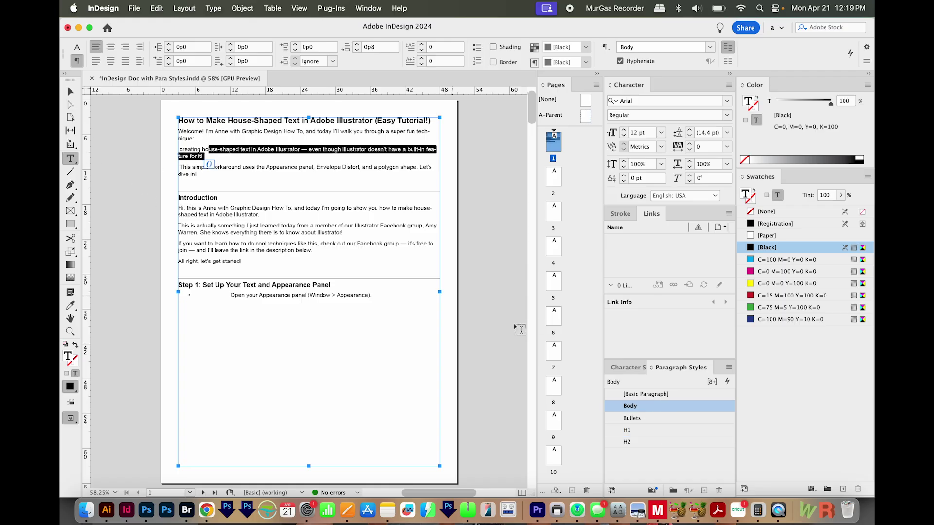
drag(220, 198, 197, 198)
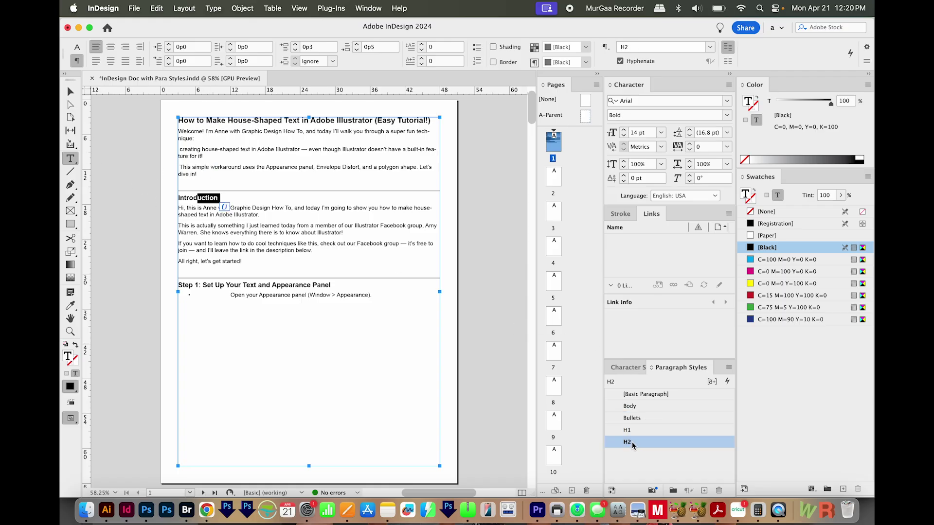
double_click(632, 444)
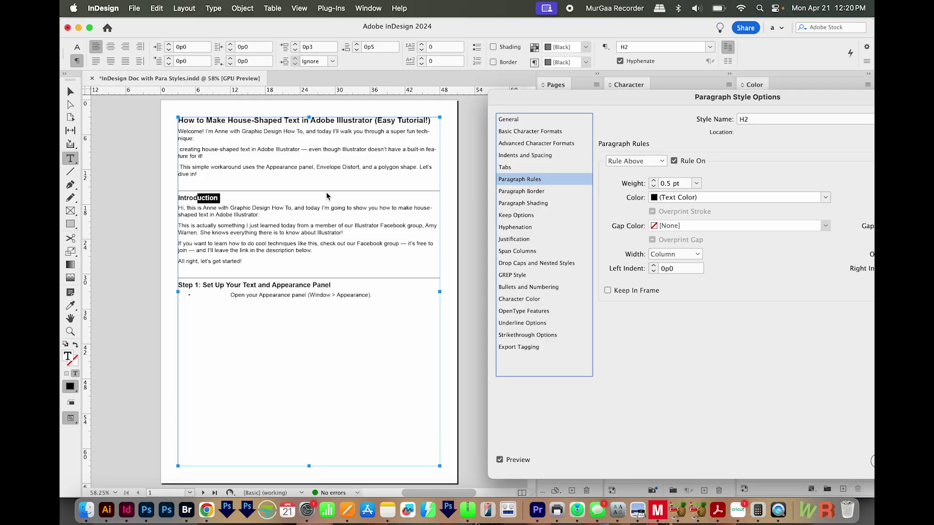
key(Return)
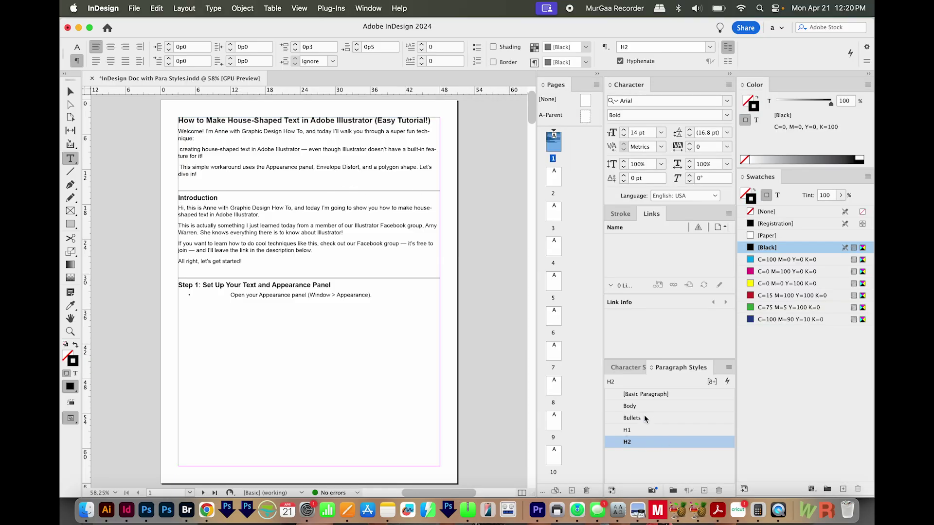
drag(236, 244, 269, 244)
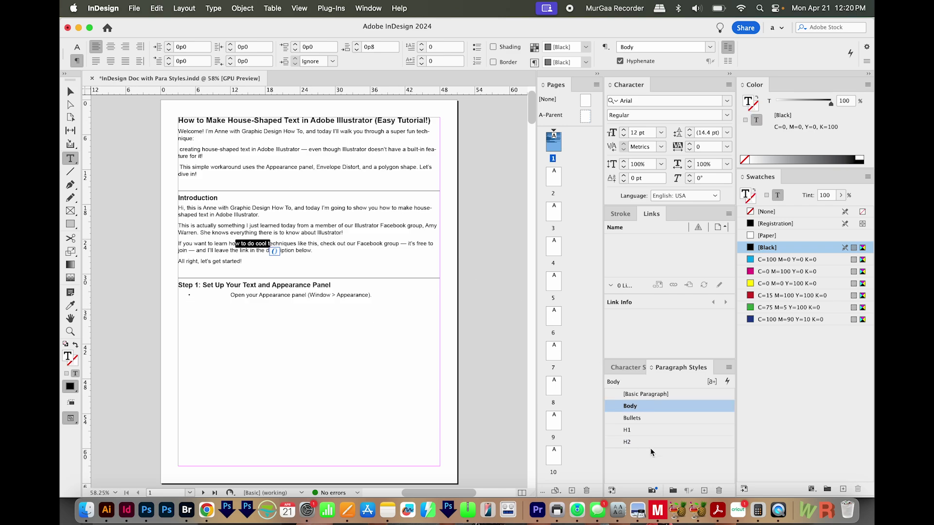
Step: After a glance at Pages, delete all the tutorial text from the InDesign frame
key(super+Tab)
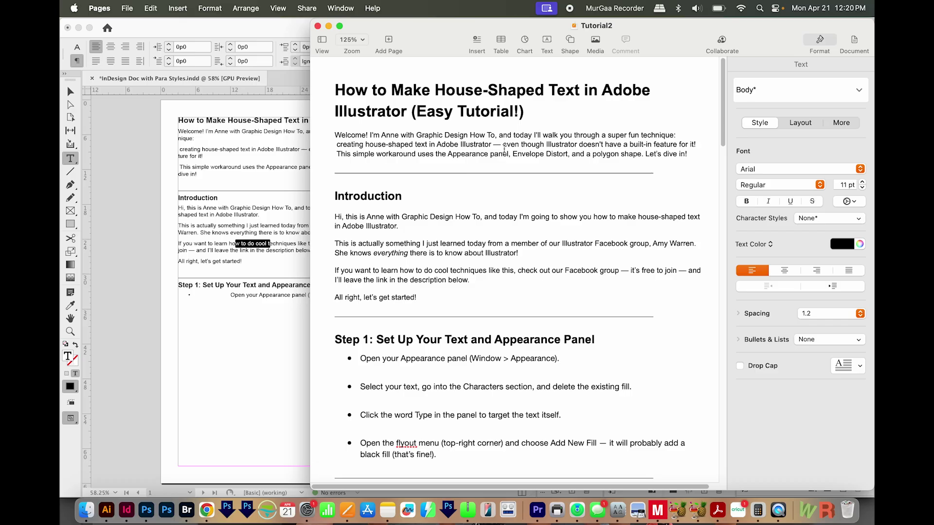
key(super+Tab)
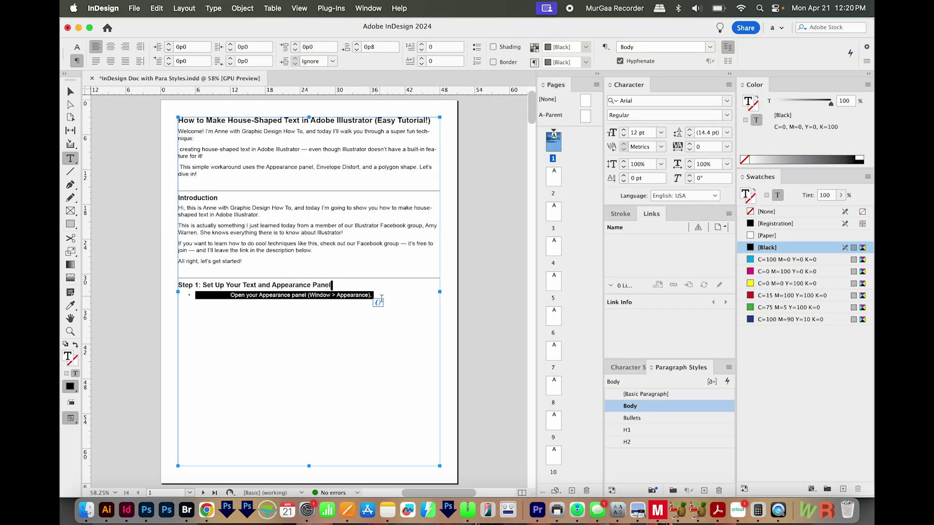
key(super+a)
key(BackSpace)
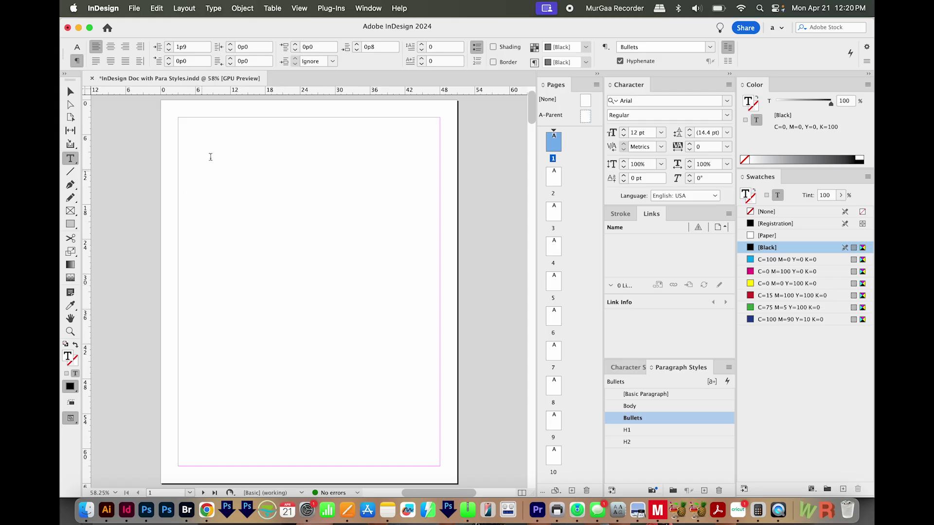
Step: Place Tutorial2.docx into the empty frame with Show Import Options turned on
click(188, 129)
click(134, 9)
click(187, 170)
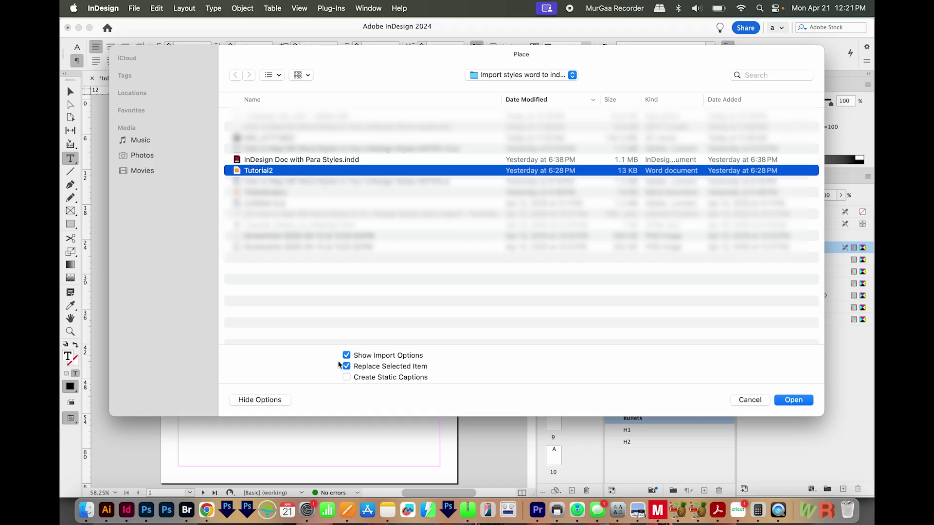
click(794, 400)
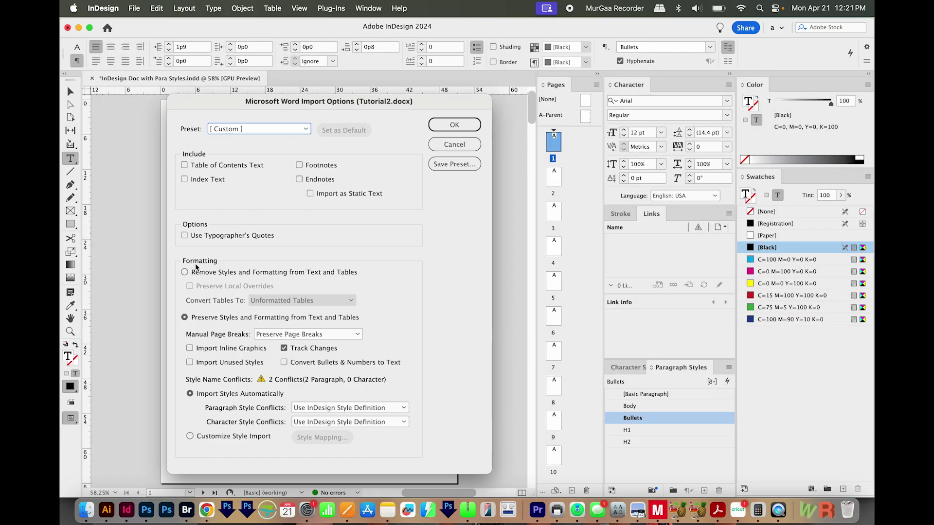
Step: Choose custom style import and map Word's Normal style to the Body paragraph style
click(190, 437)
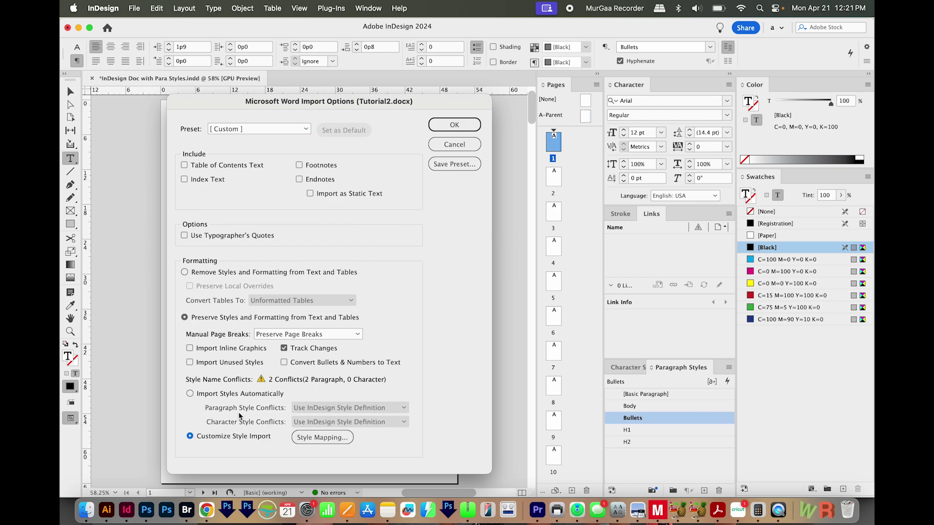
click(304, 438)
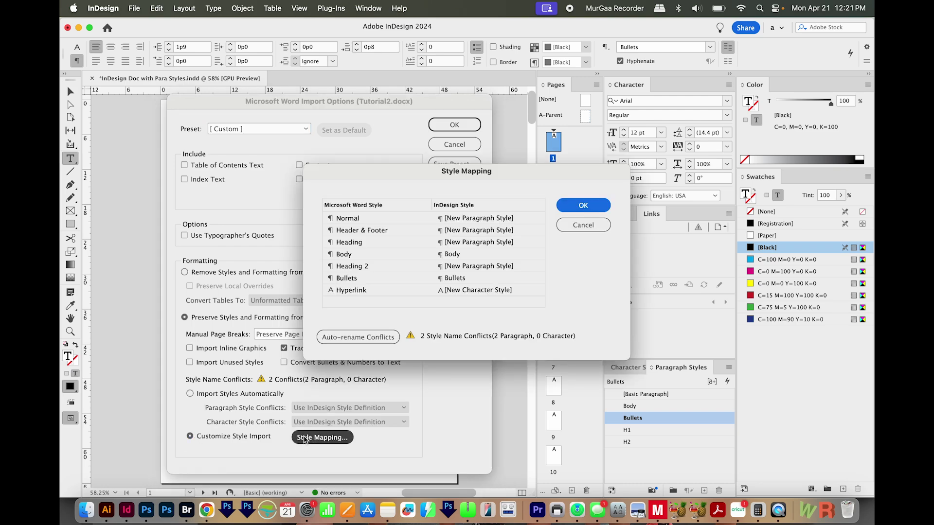
click(349, 219)
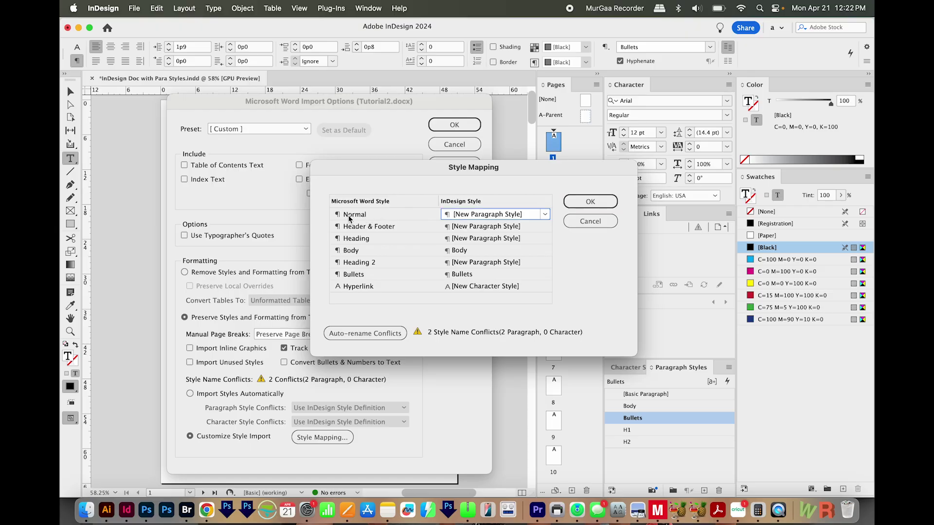
click(545, 215)
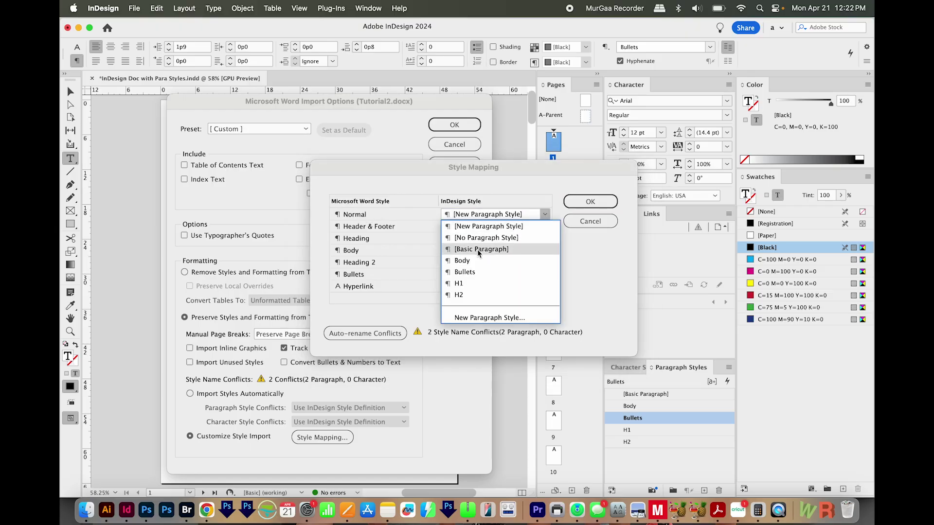
click(467, 261)
click(369, 254)
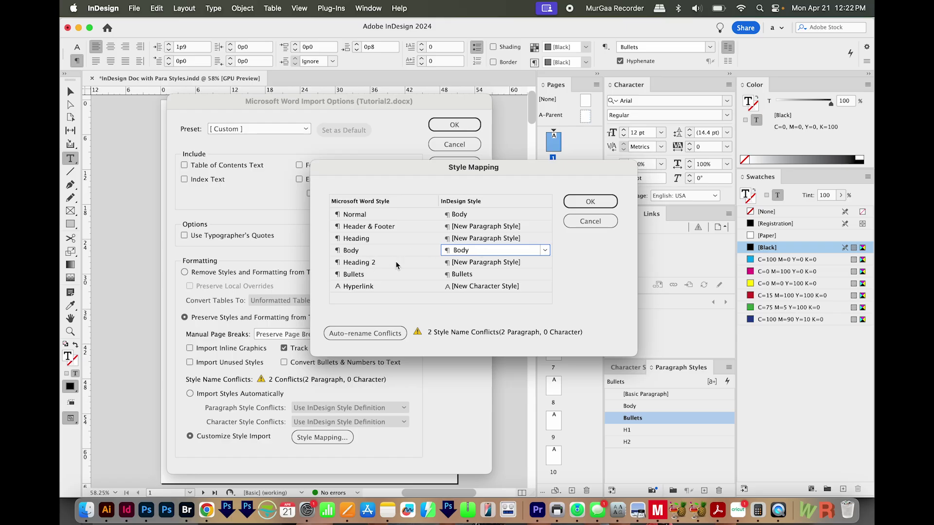
Step: Map Heading 2 to H2, Bullets to Bullets and Heading to H1, then confirm the import
click(465, 263)
click(543, 263)
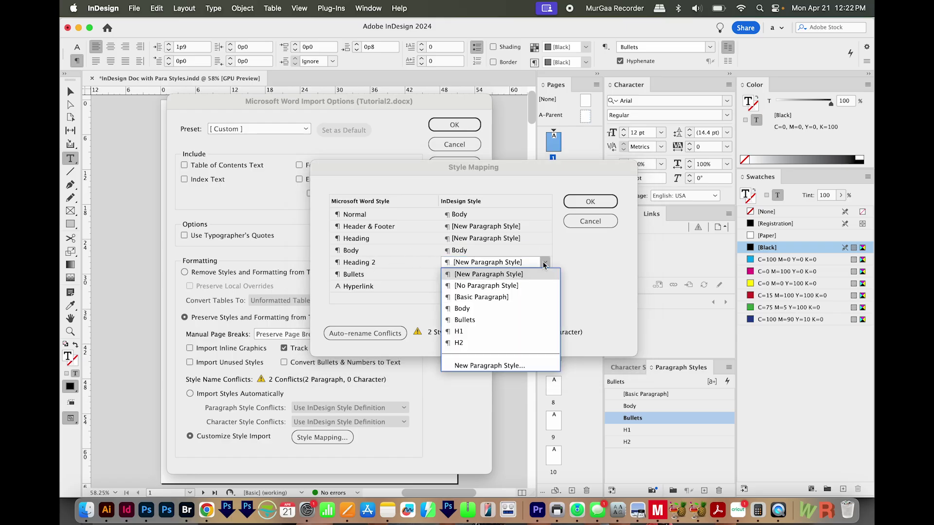
click(462, 347)
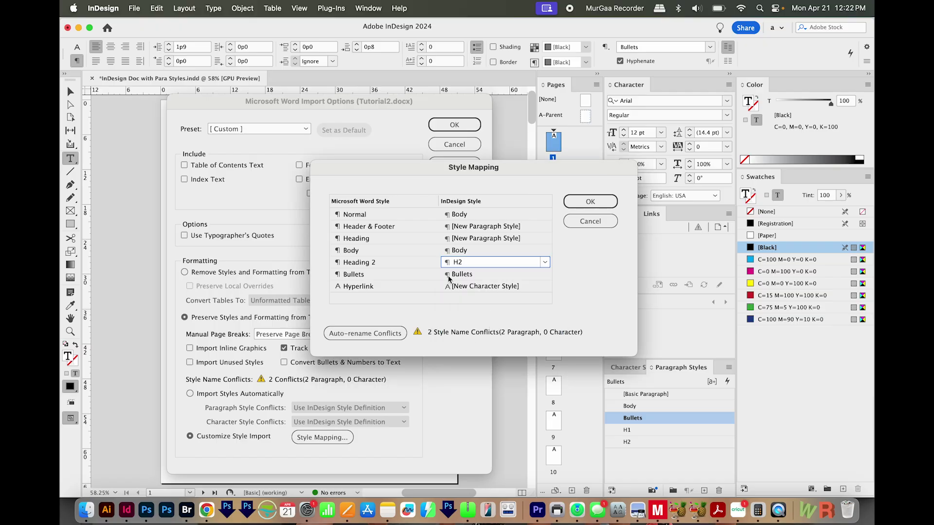
click(375, 280)
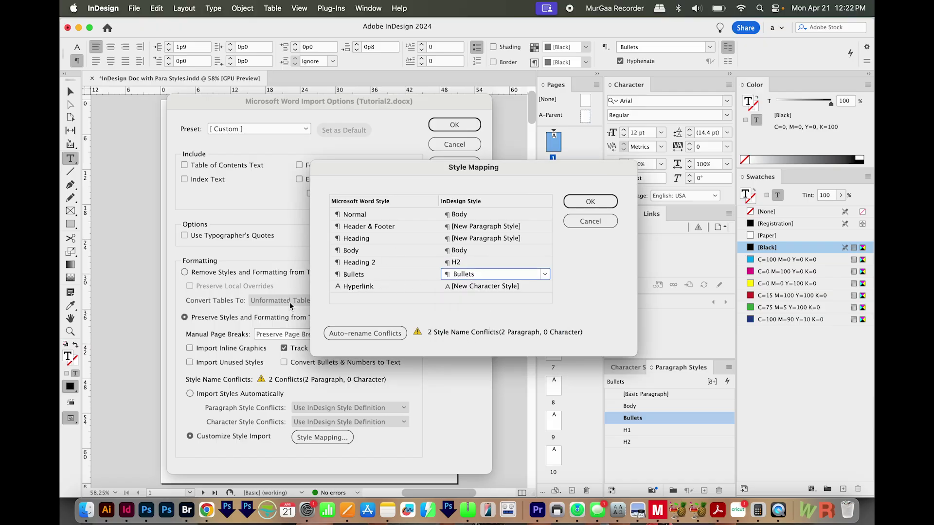
click(371, 240)
click(546, 238)
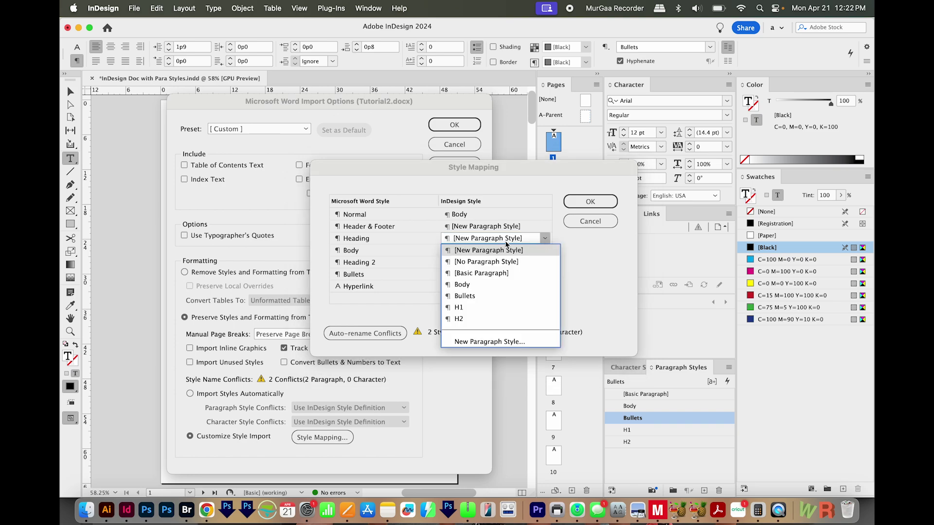
click(463, 308)
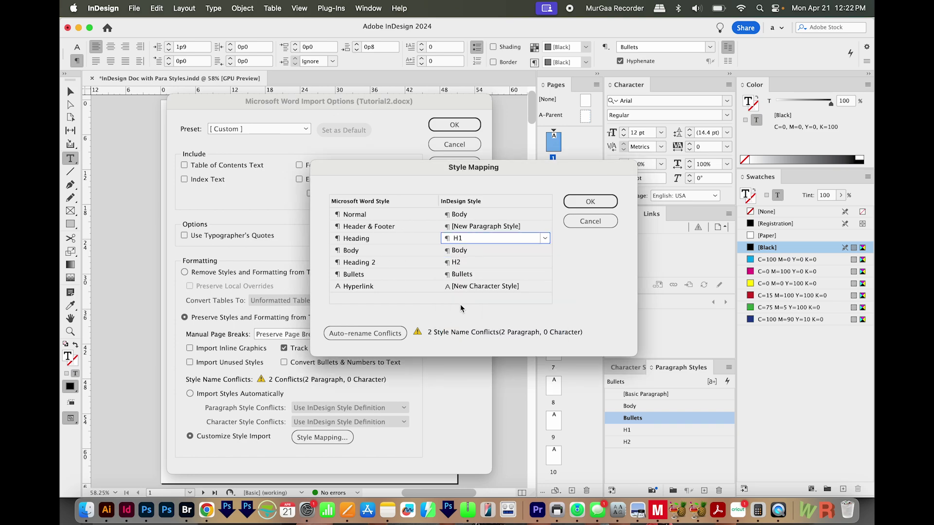
click(597, 202)
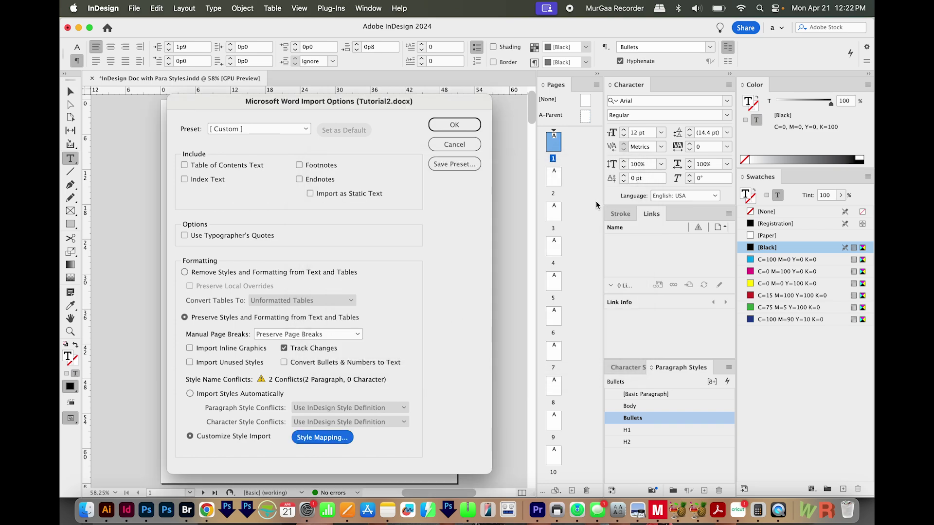
click(453, 128)
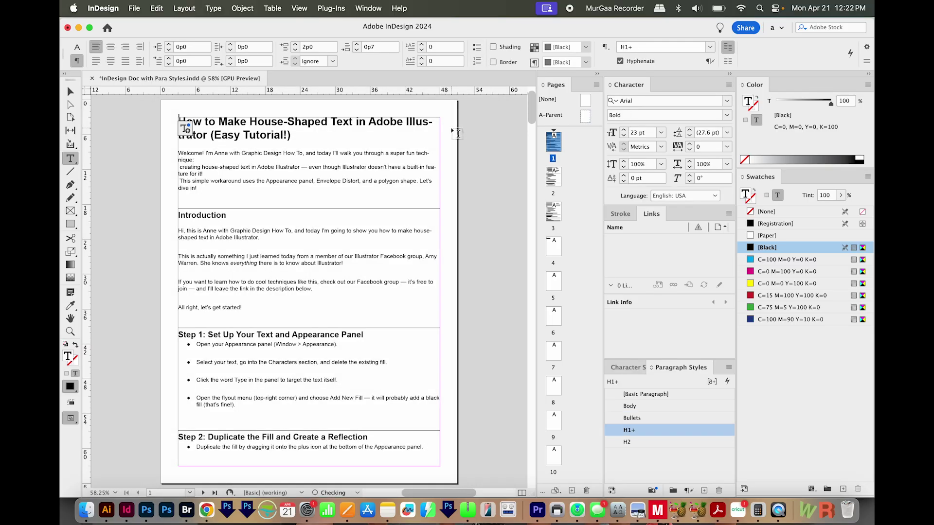
Step: Scroll through the placed Tutorial2 text on pages 1 and 2, then click into the intro paragraph
scroll(316, 255, down, 15)
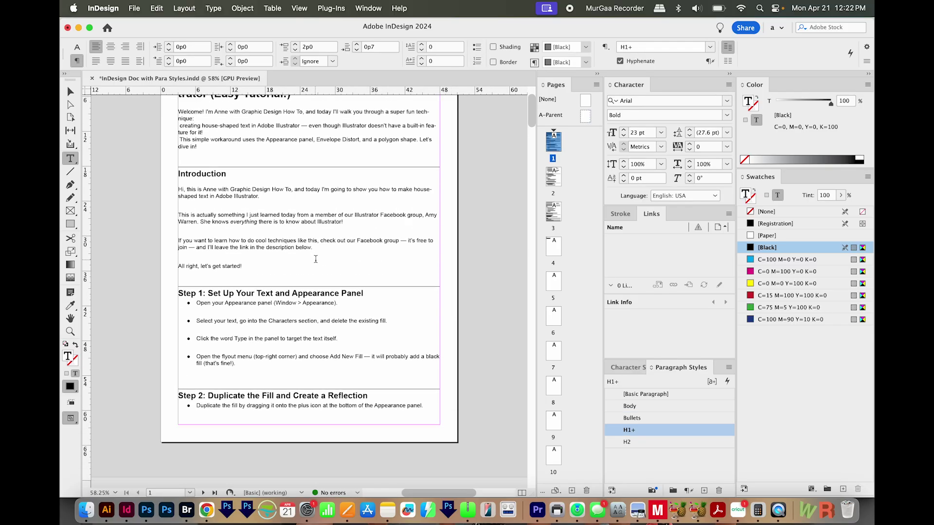
scroll(315, 258, down, 2)
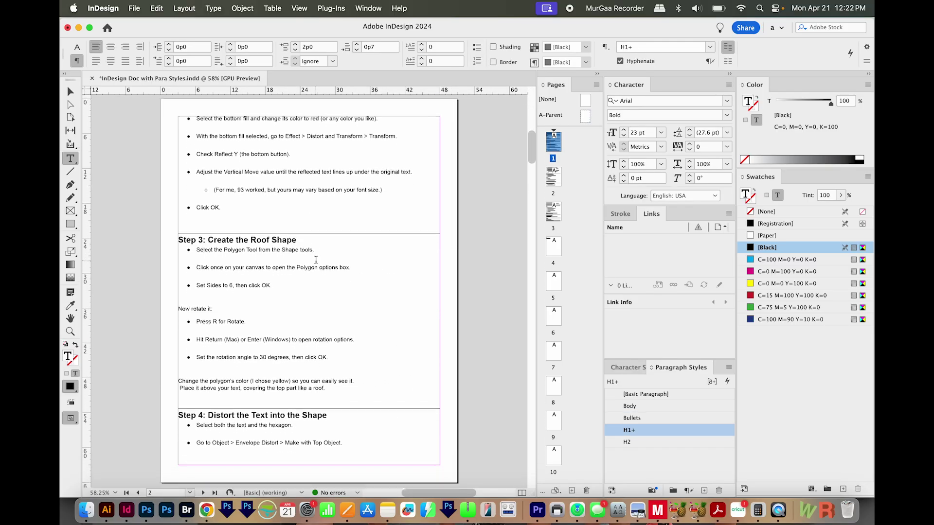
scroll(242, 348, up, 1)
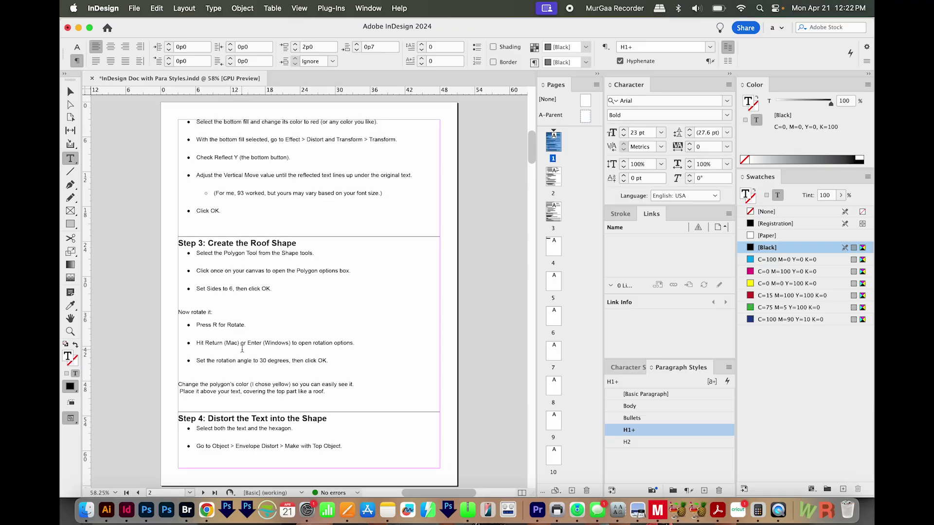
scroll(242, 354, up, 15)
click(344, 217)
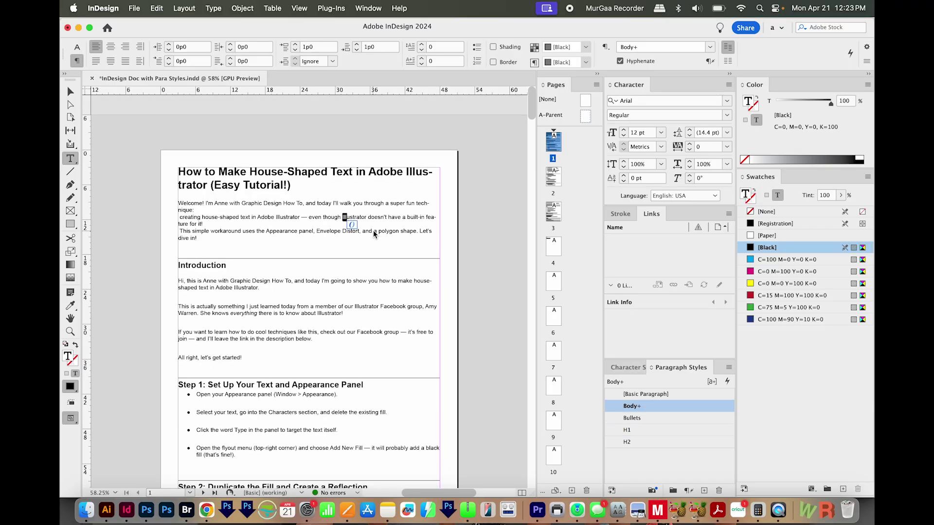
Step: Select the entire imported story and apply Clear Overrides from the Paragraph Styles panel menu
key(super+a)
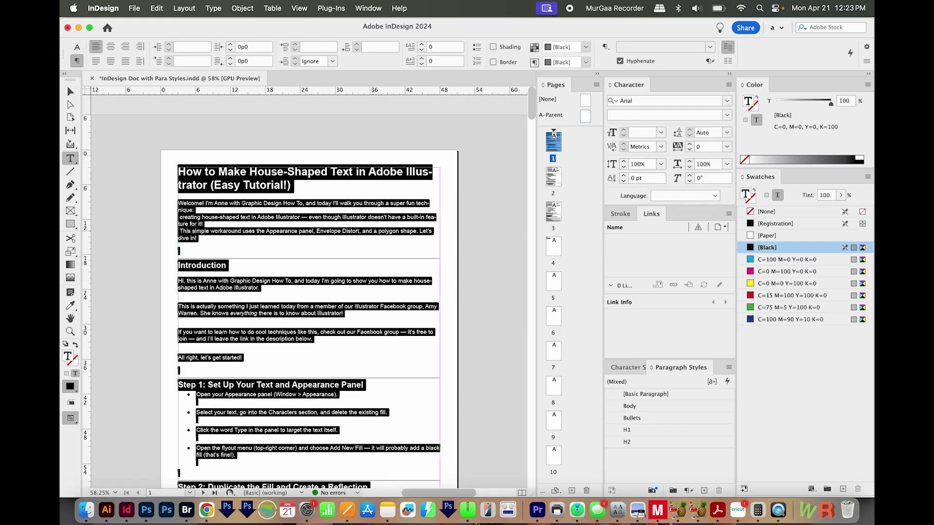
click(728, 368)
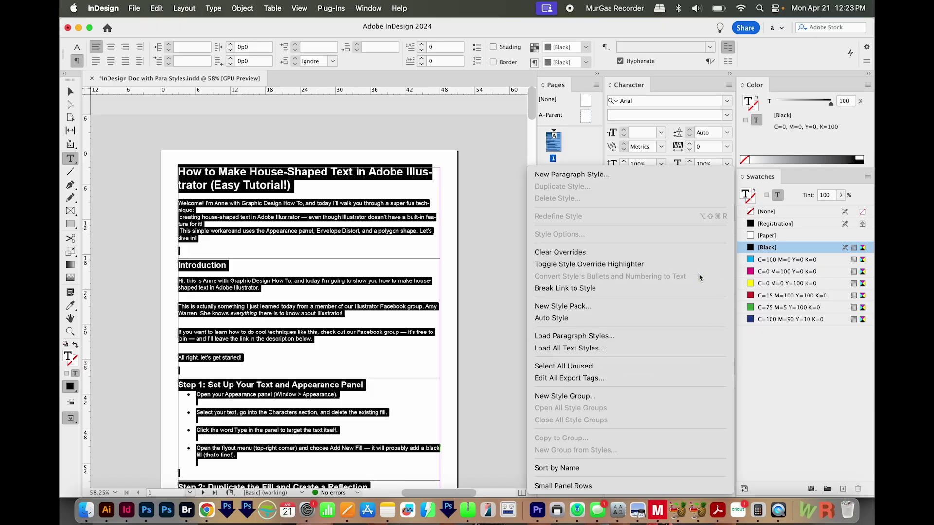
click(695, 254)
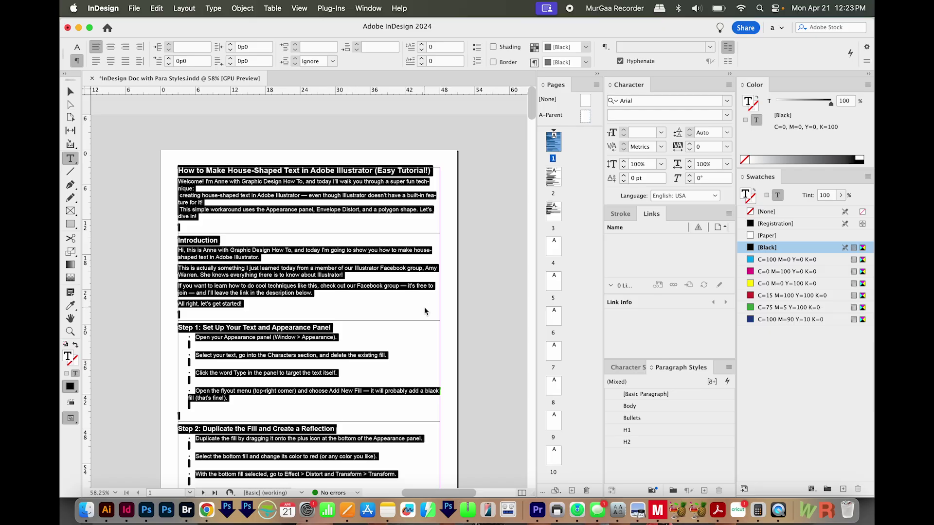
click(362, 313)
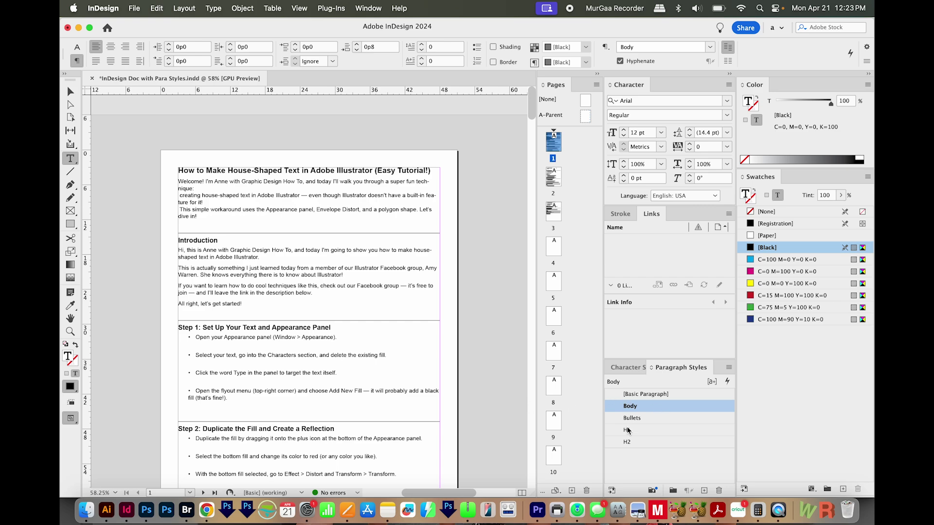
double_click(662, 408)
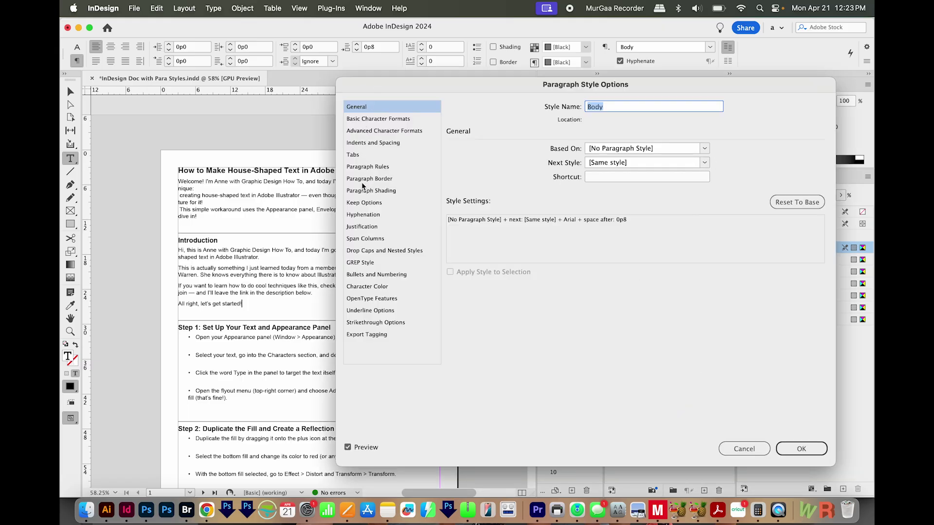
click(364, 203)
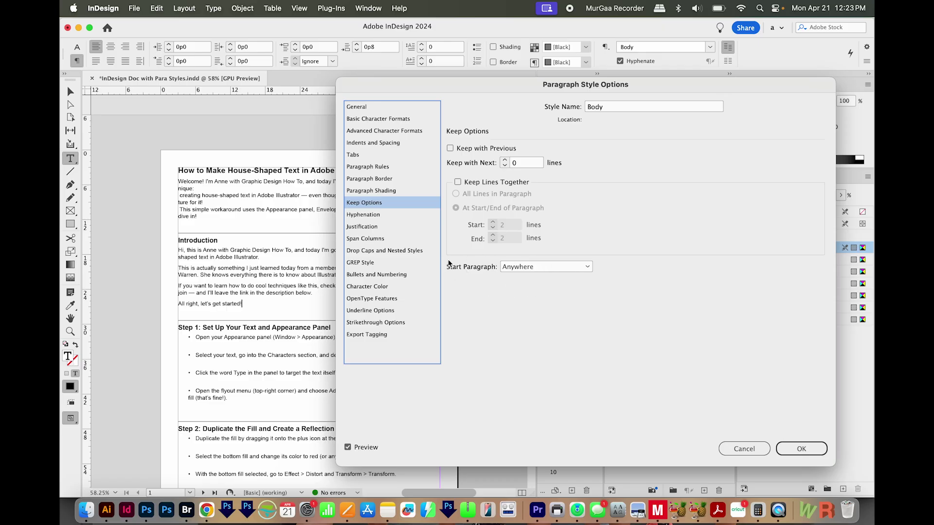
click(469, 268)
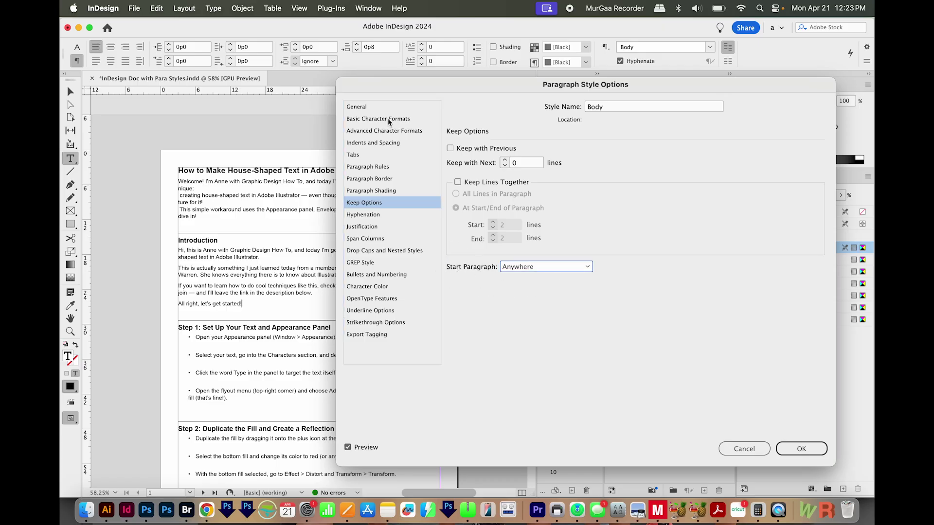
click(372, 120)
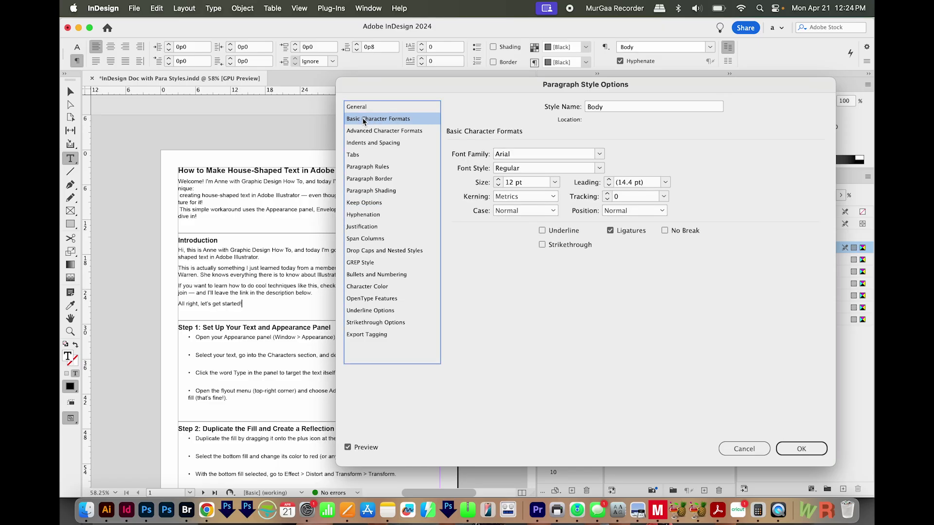
click(531, 183)
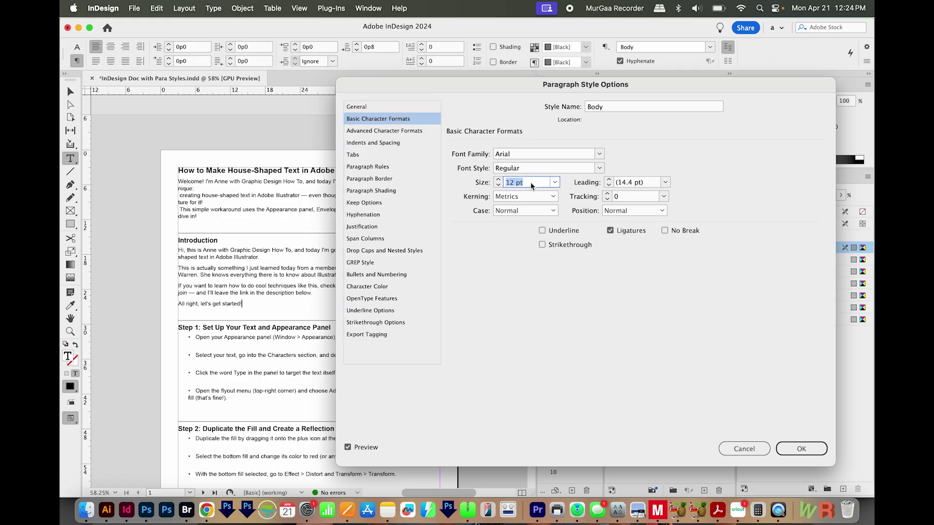
key(Tab)
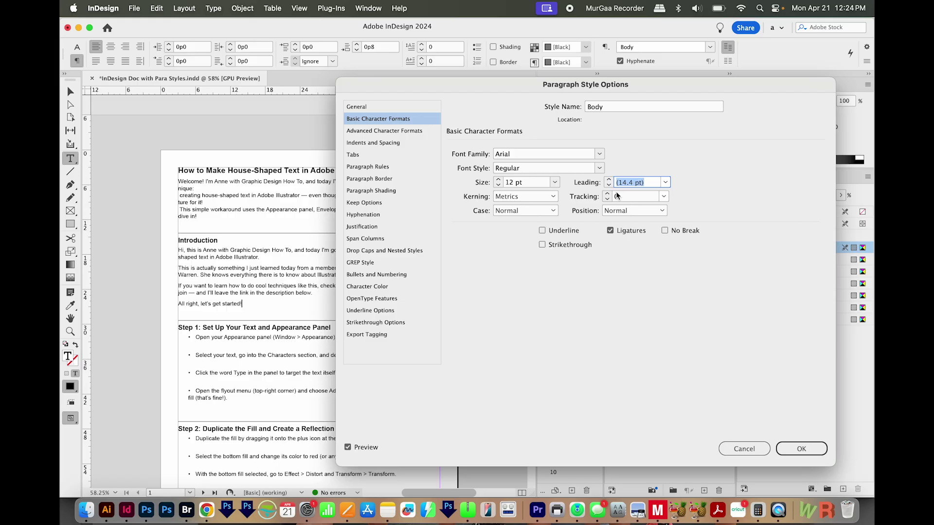
key(shift+Tab)
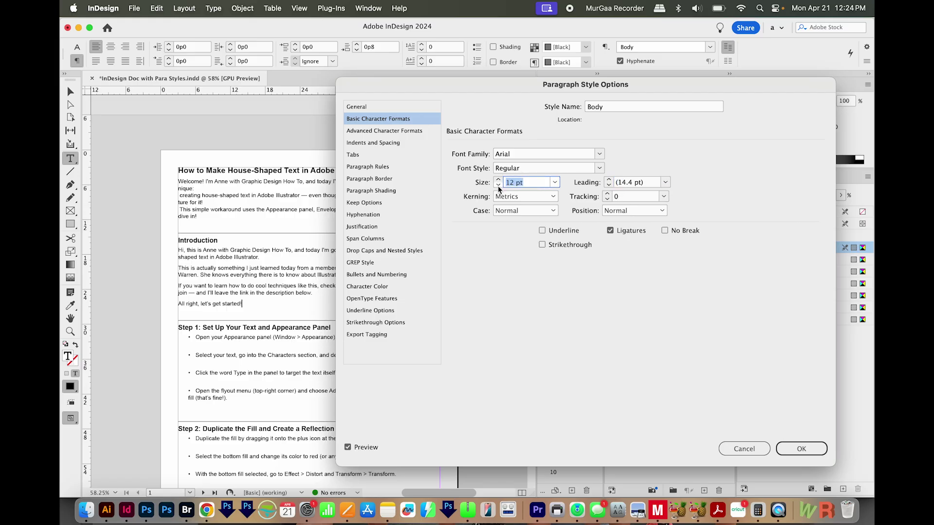
key(Tab)
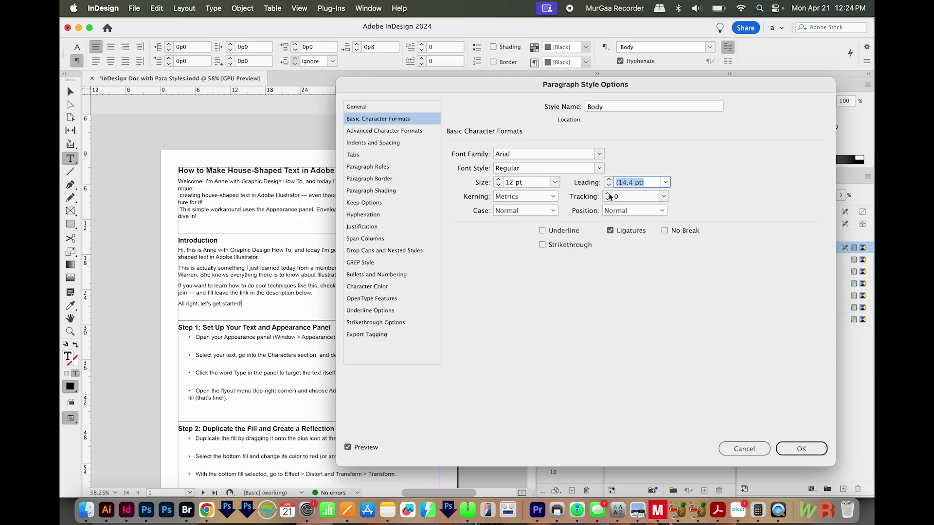
click(514, 184)
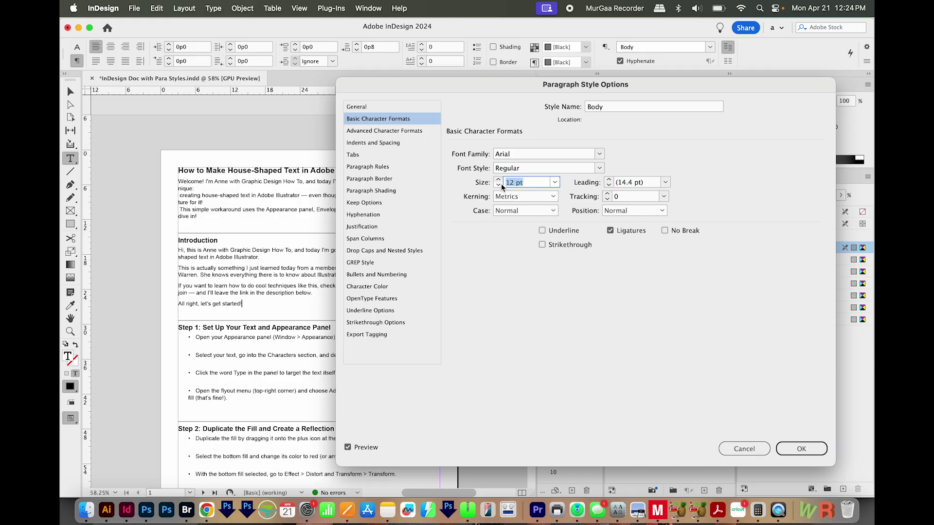
click(801, 448)
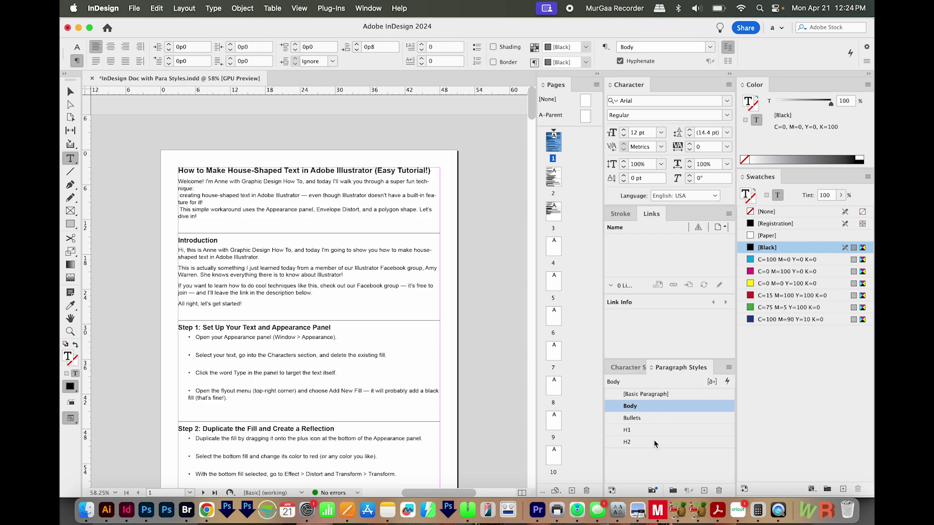
Step: Give the Bullets paragraph style a 2p2 left indent and a -1p2 first-line indent
click(235, 427)
scroll(235, 427, up, 5)
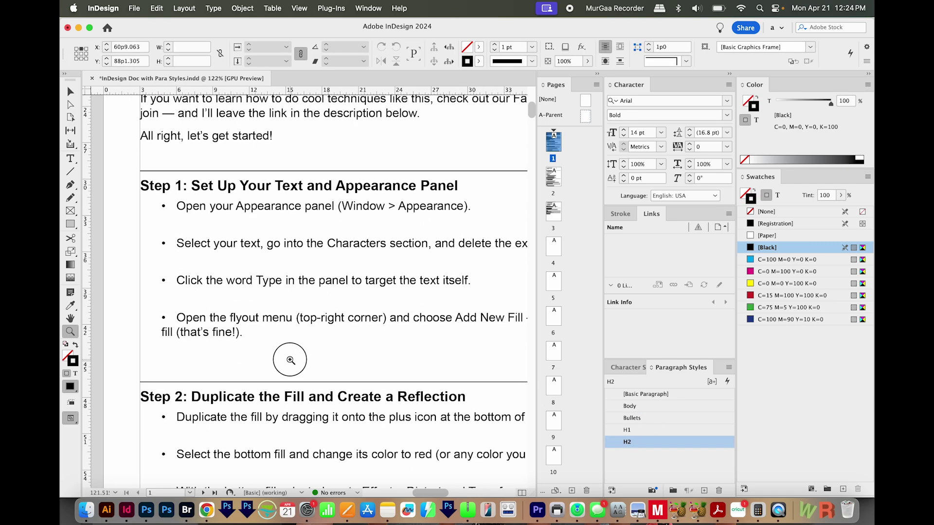
scroll(259, 388, left, 3)
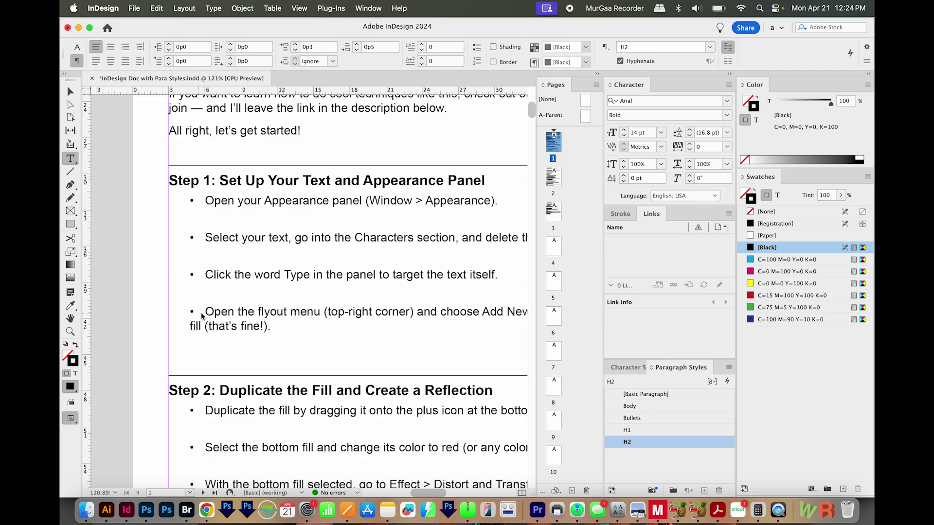
click(217, 311)
double_click(665, 416)
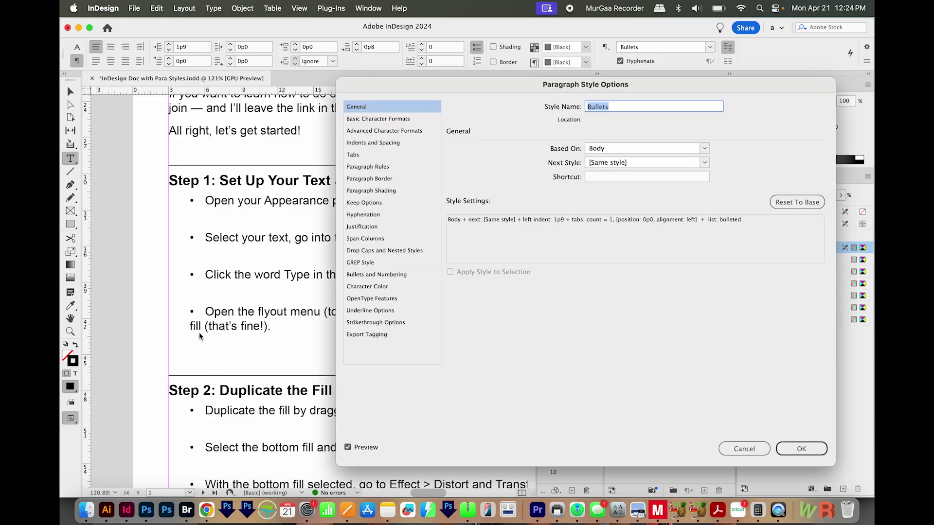
click(391, 143)
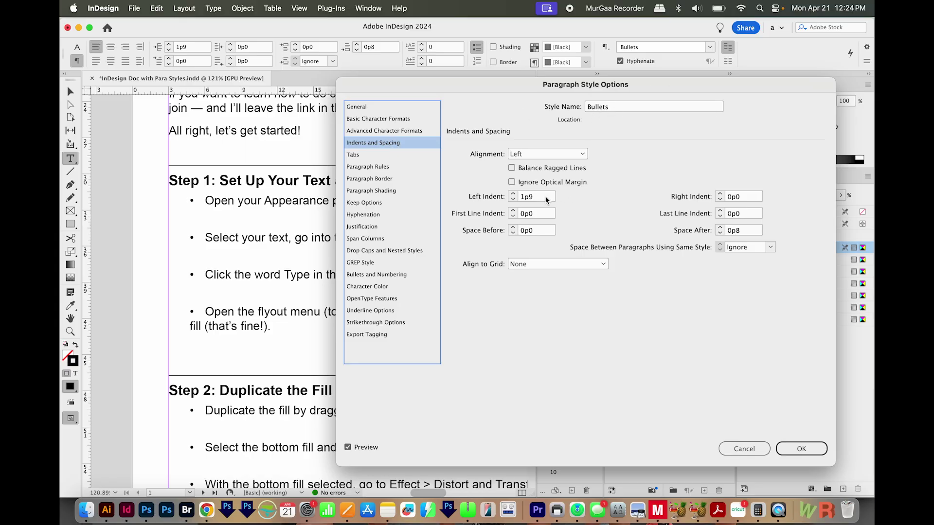
click(495, 197)
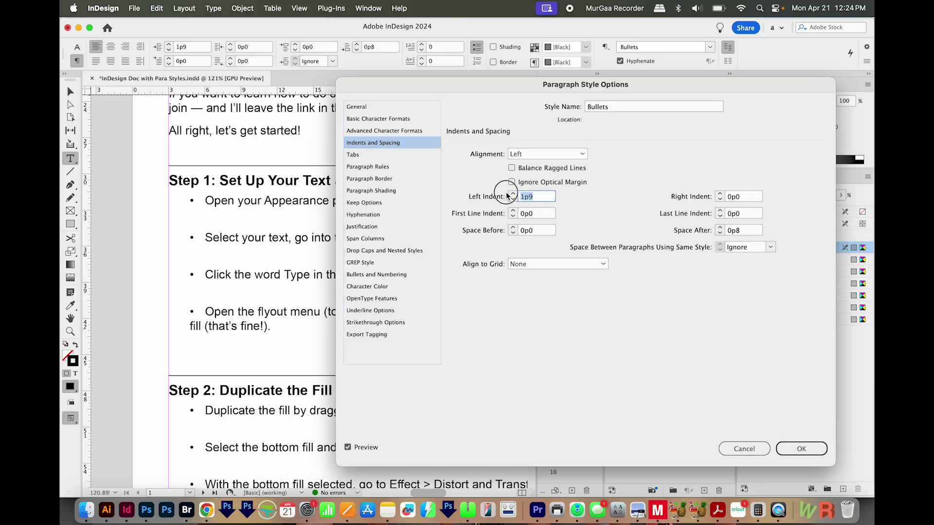
key(Up)
key(Up)
key(Up)
key(Up)
key(Up)
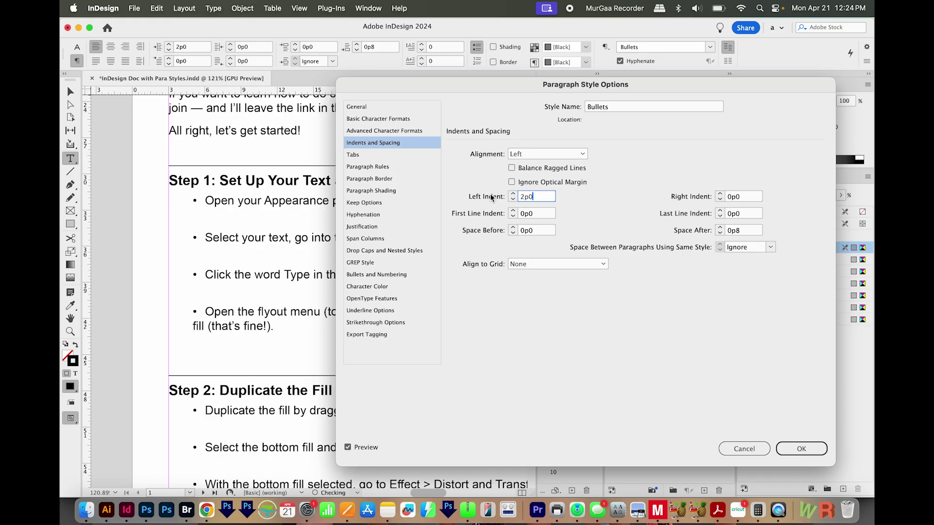
click(528, 215)
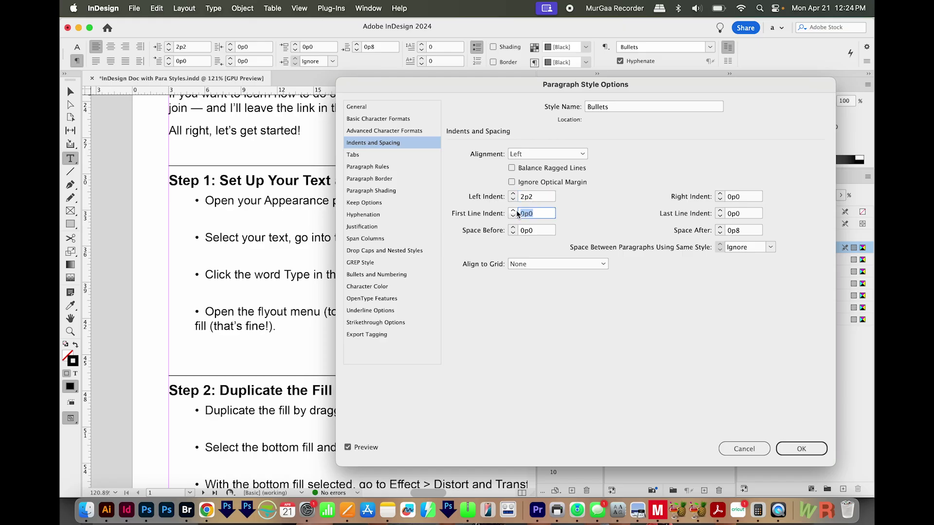
key(Down)
key(Down)
key(Down)
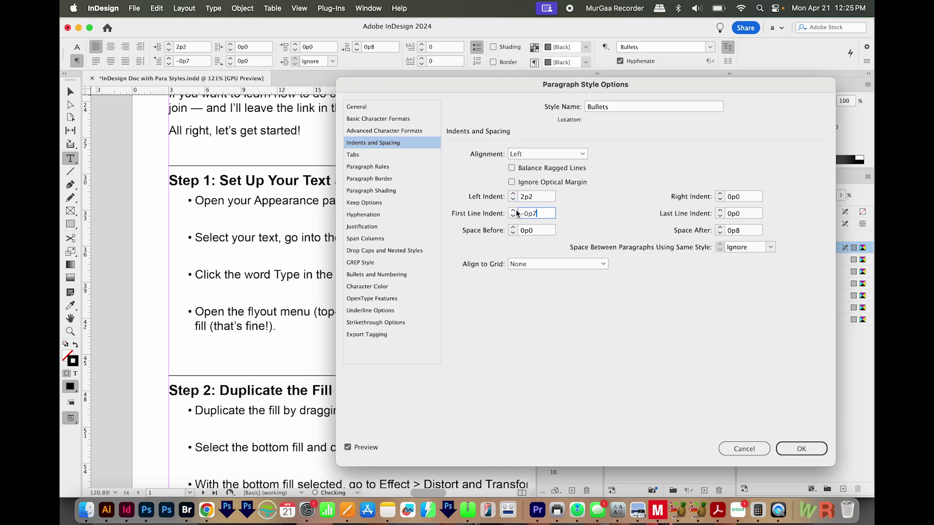
key(Down)
key(Down)
key(Down)
key(Up)
click(808, 448)
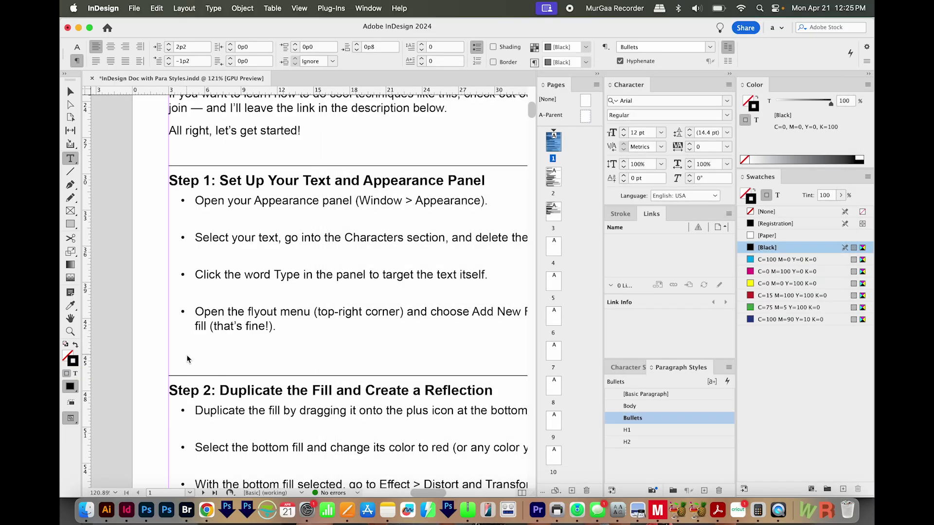
Step: Change the H2 style's Rule Above offset from 1p7 to 2p3
double_click(652, 440)
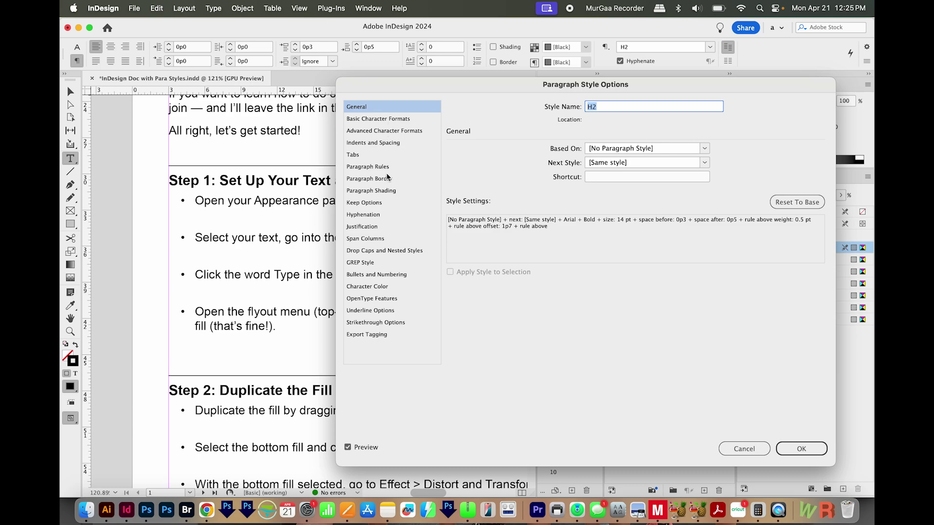
click(380, 167)
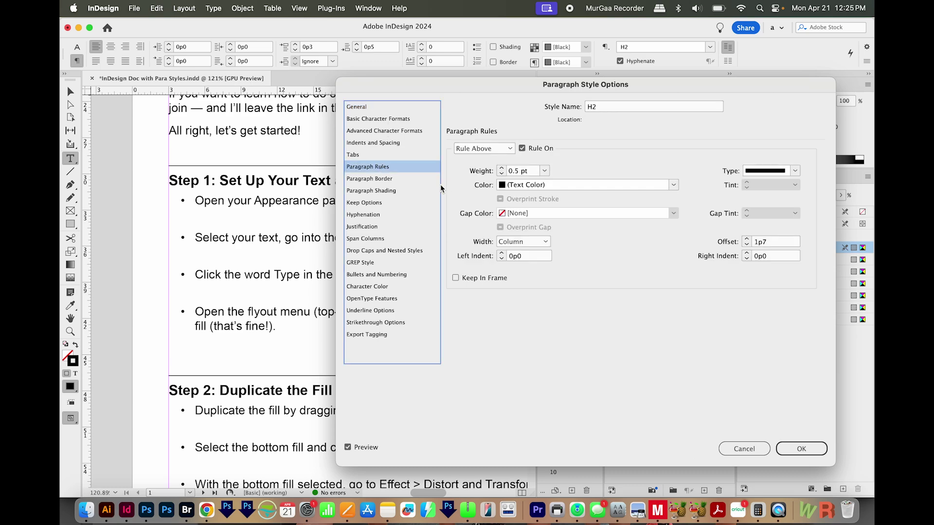
double_click(771, 242)
key(Up)
key(Up)
key(Up)
key(Up)
key(Up)
key(Up)
key(Up)
key(Up)
key(Up)
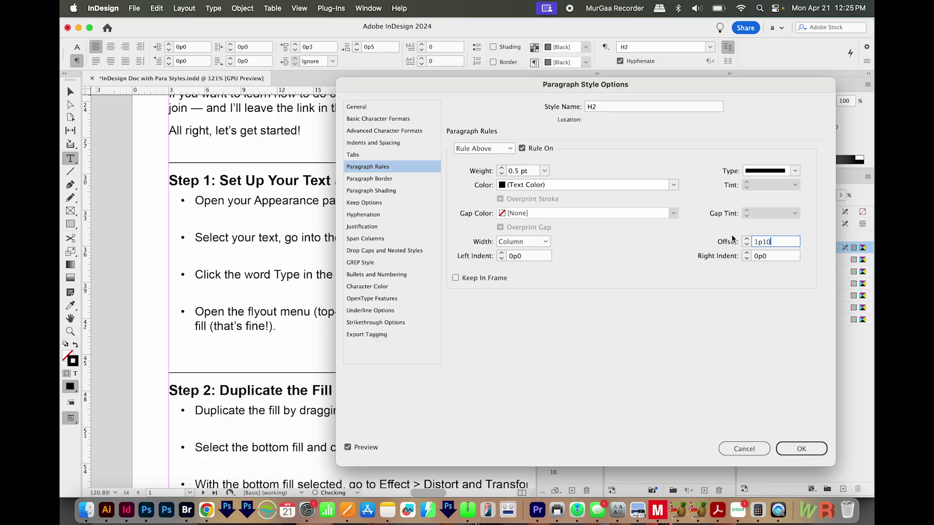
key(Down)
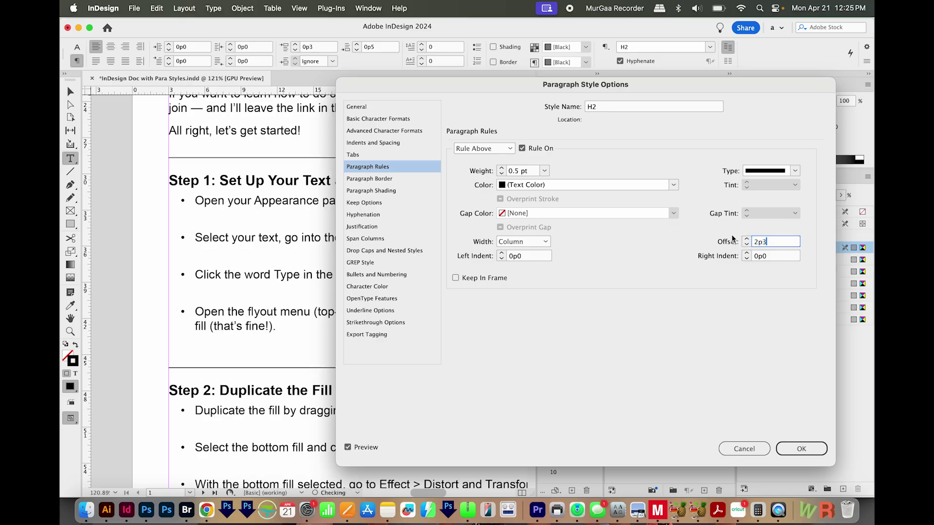
click(802, 449)
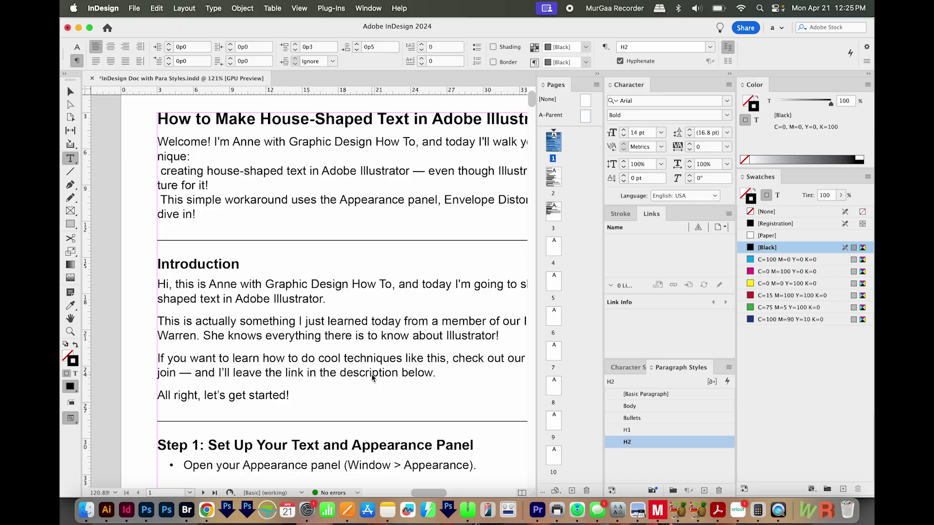
Step: Zoom and pan to show the Step 1 and Step 2 bullet lists, then click an empty line below a bullet
scroll(301, 365, down, 10)
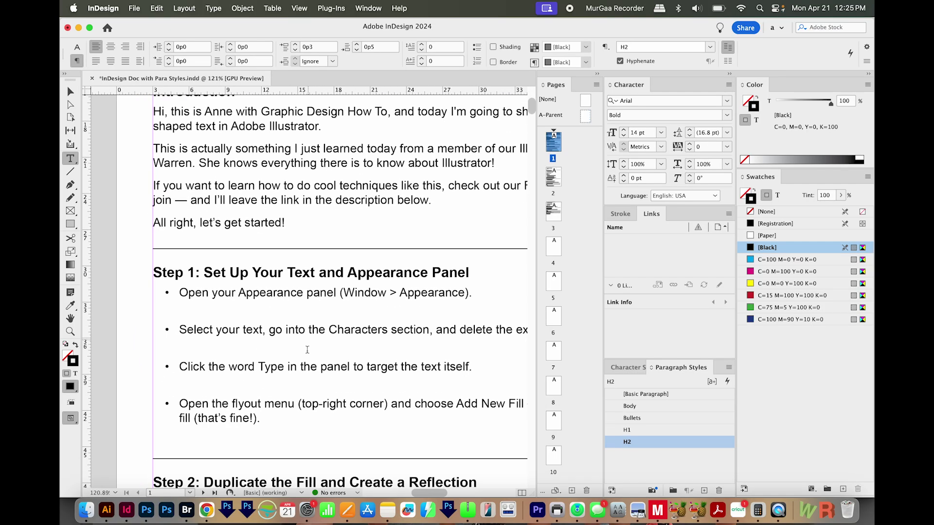
scroll(300, 348, down, 9)
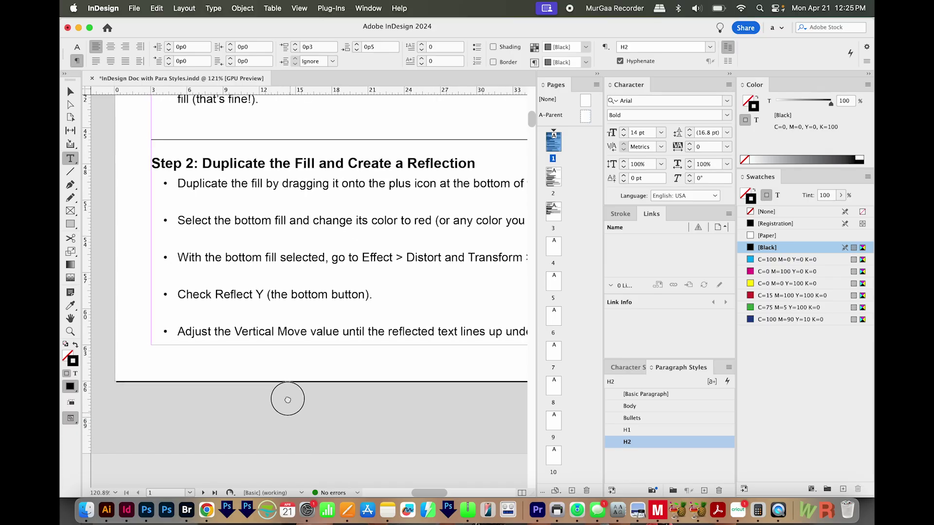
key(super+minus)
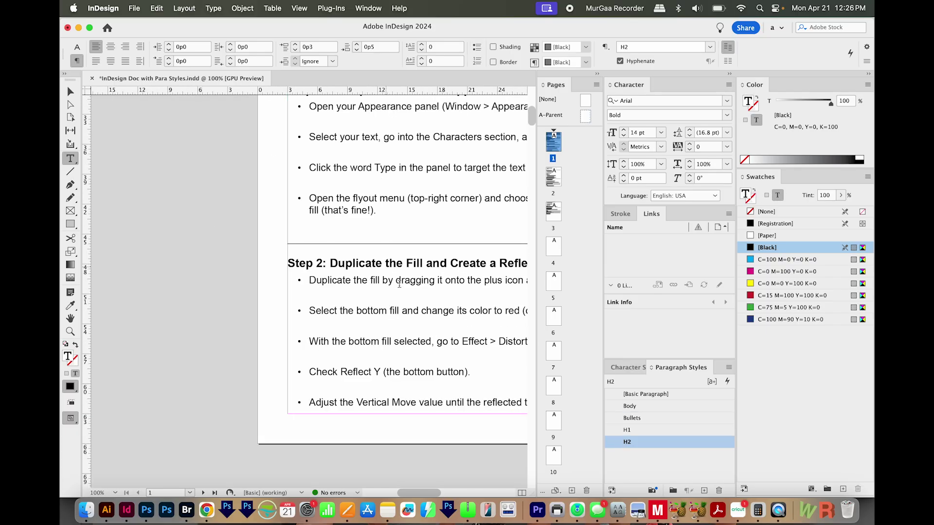
drag(438, 245, 240, 313)
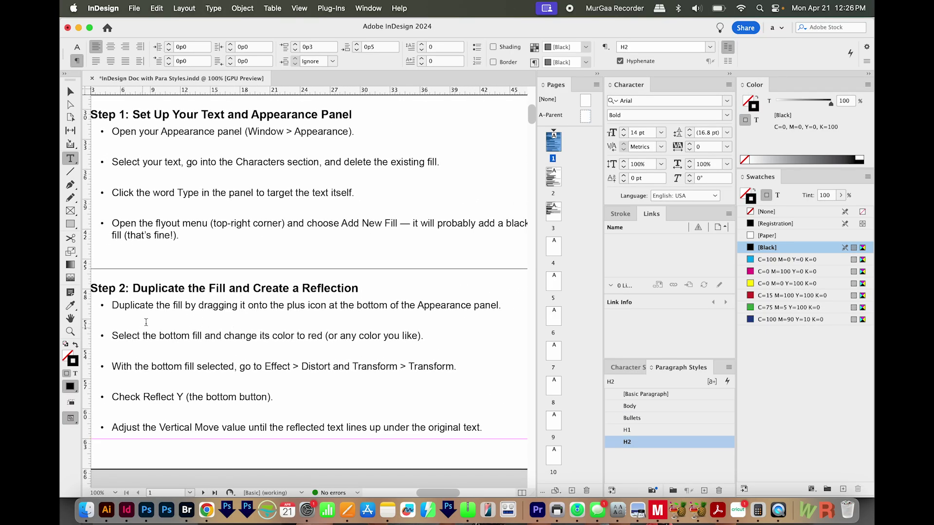
drag(134, 323, 504, 321)
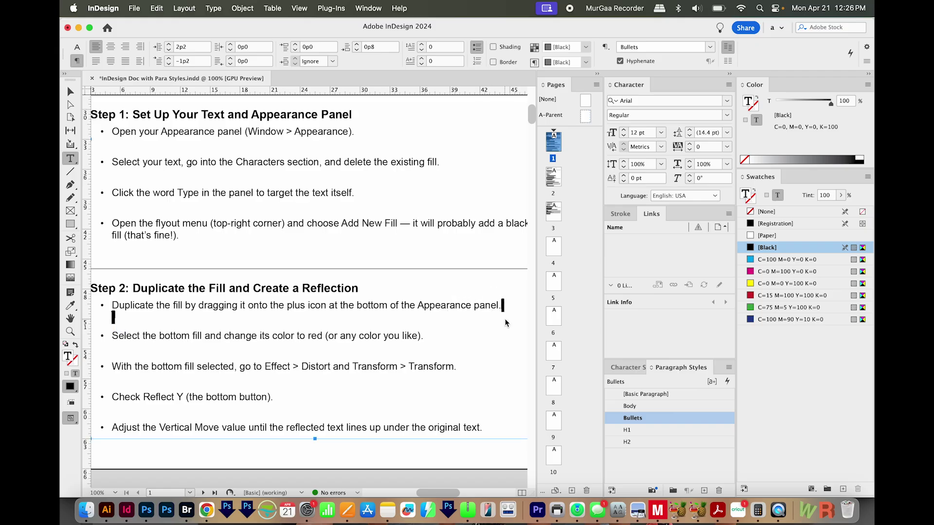
Step: Use Find/Change to replace all ^n^p with ^p, making 24 replacements
key(super+f)
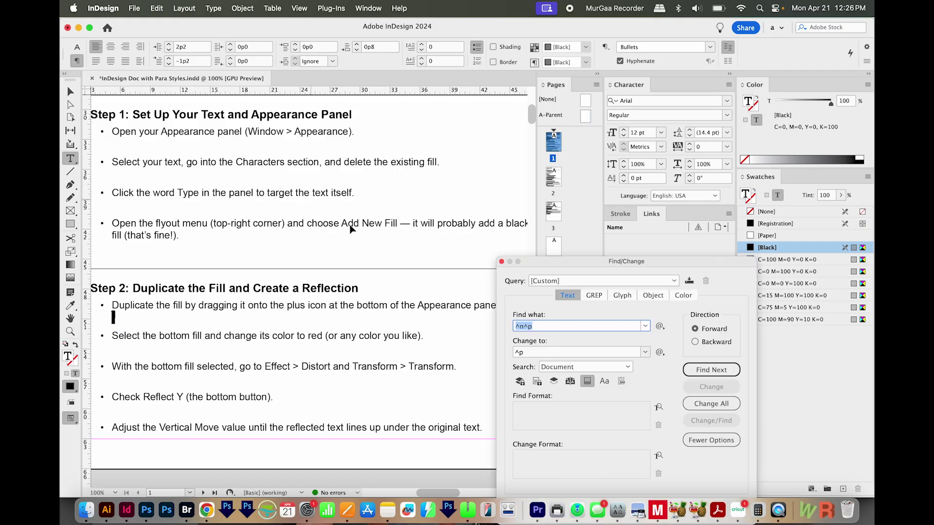
drag(594, 264, 492, 153)
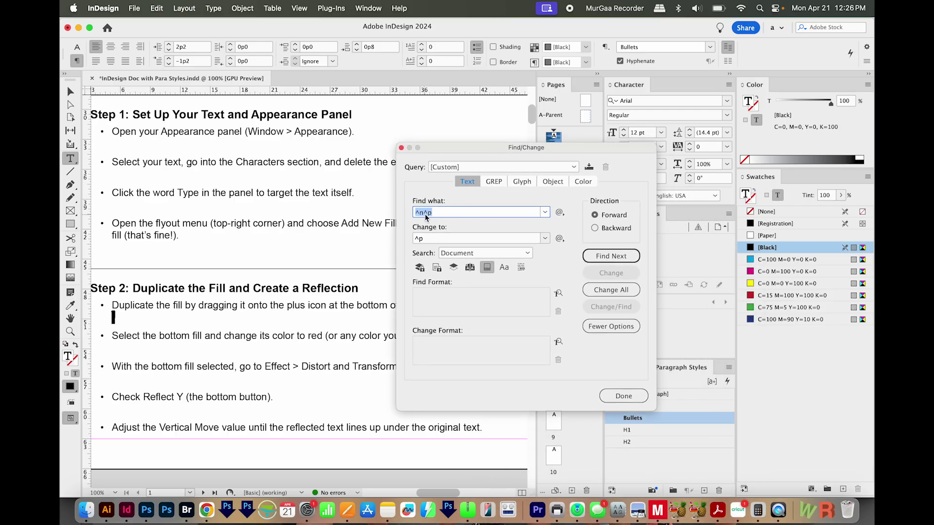
drag(415, 215, 432, 213)
drag(538, 148, 585, 147)
click(452, 238)
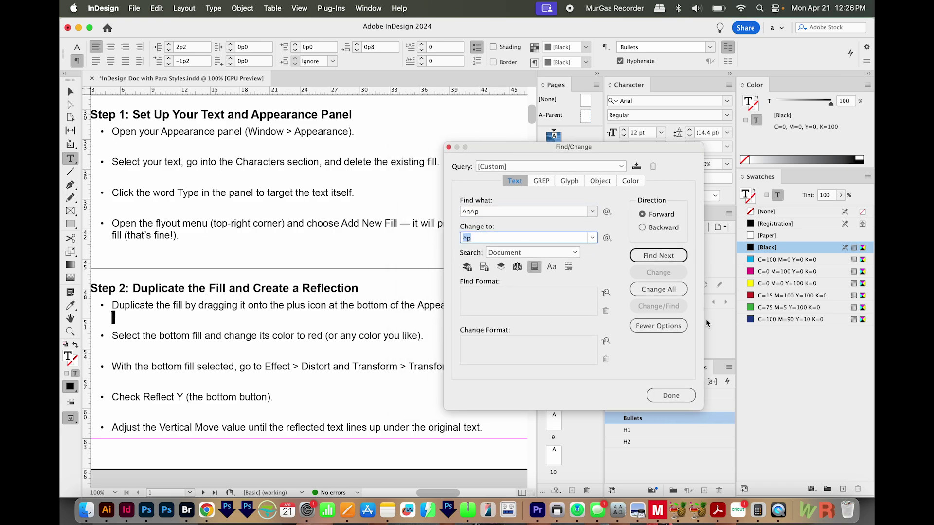
click(659, 290)
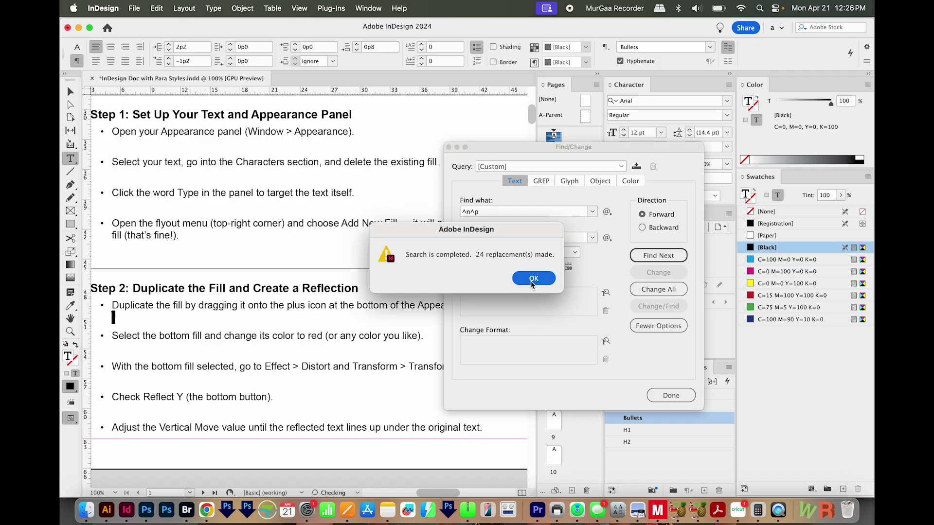
click(534, 279)
click(671, 395)
scroll(218, 338, left, 2)
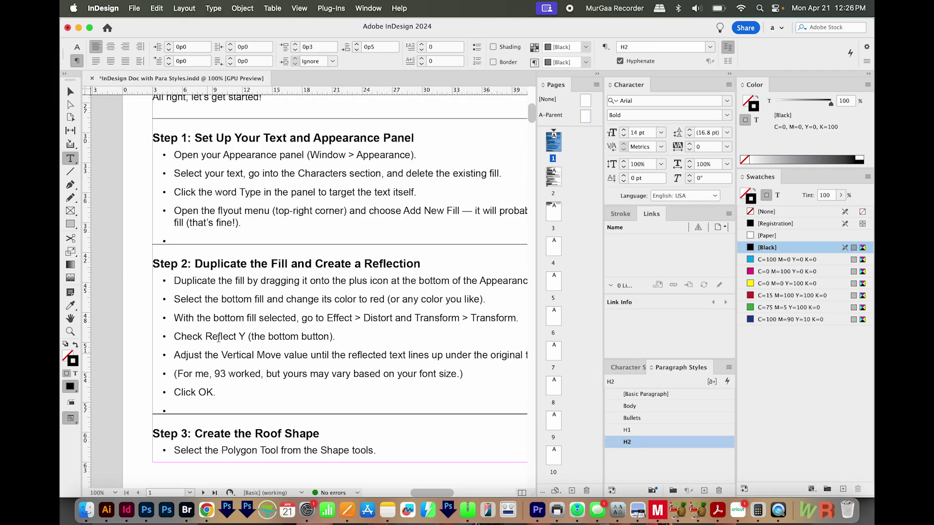
key(Up)
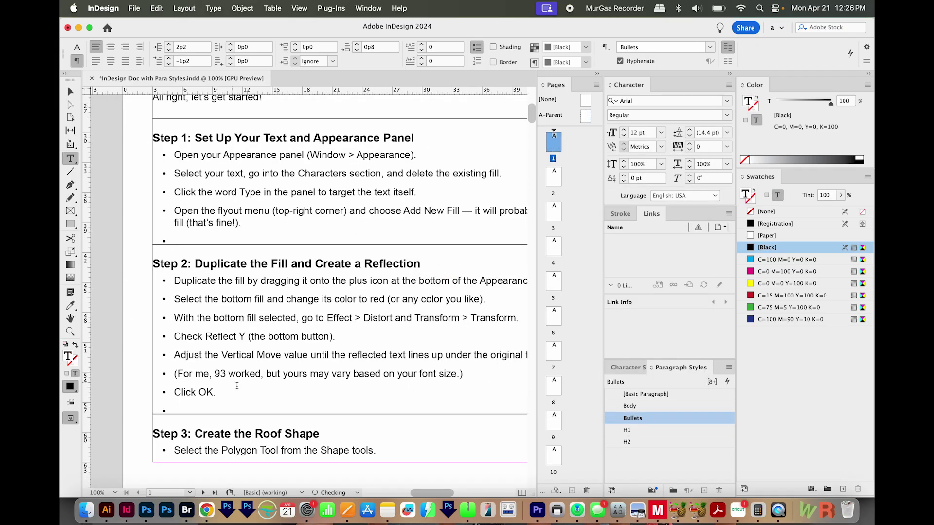